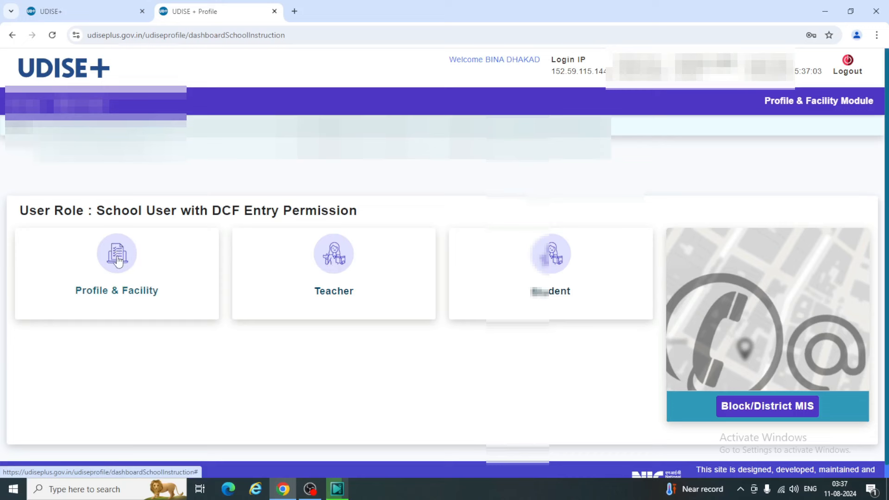
Step: Open the Profile & Facility module and its Section 1A Basic School Profile form (1.1 to 1.26)
left_click(118, 261)
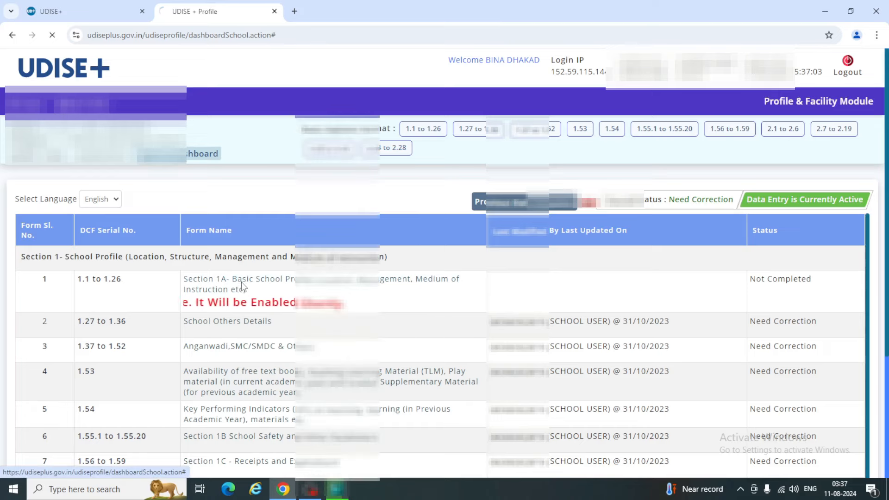
left_click(242, 284)
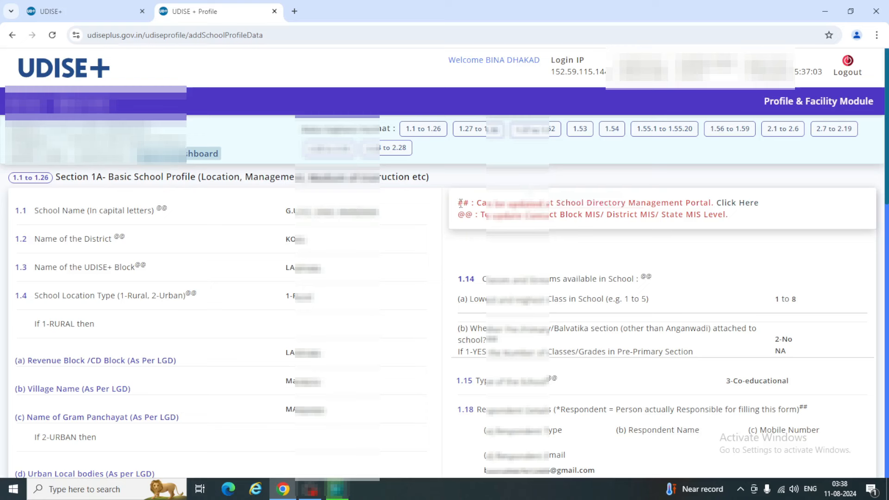
Step: Review the Section 1A basic profile details, including the ## update note, and advance to form 1.27 to 1.36
left_click_drag(460, 203, 469, 203)
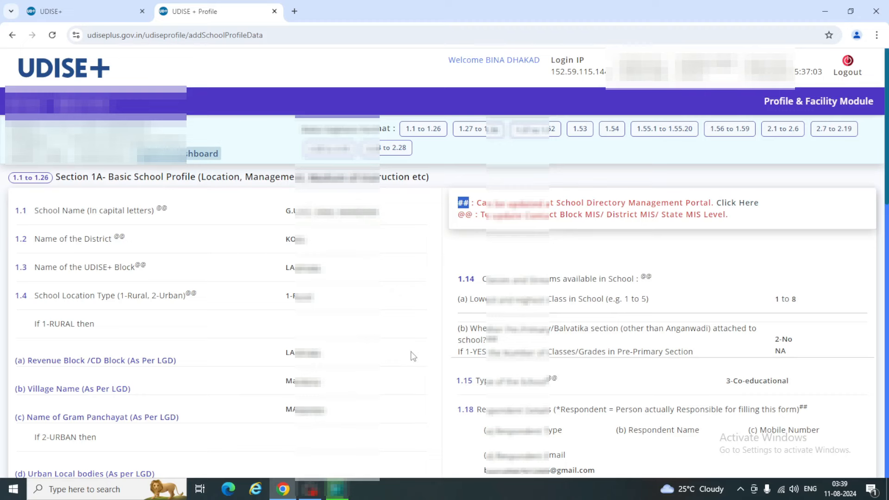
scroll(412, 357, "down", 5)
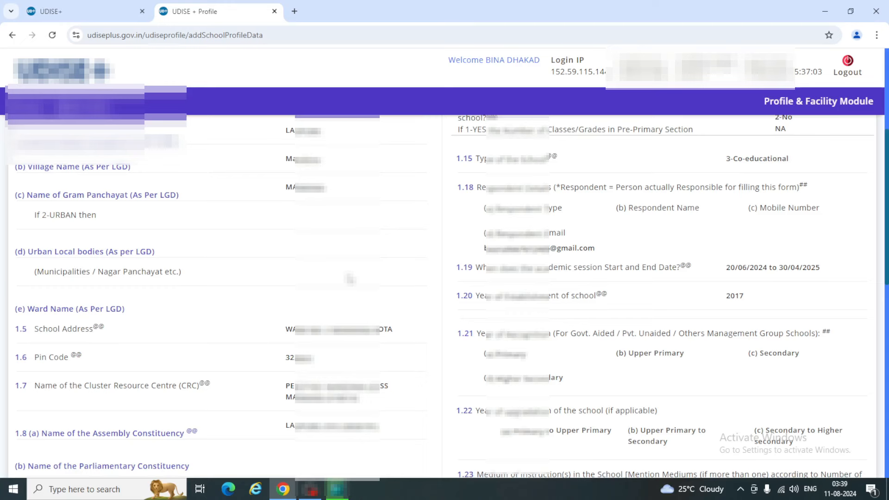
scroll(348, 280, "down", 15)
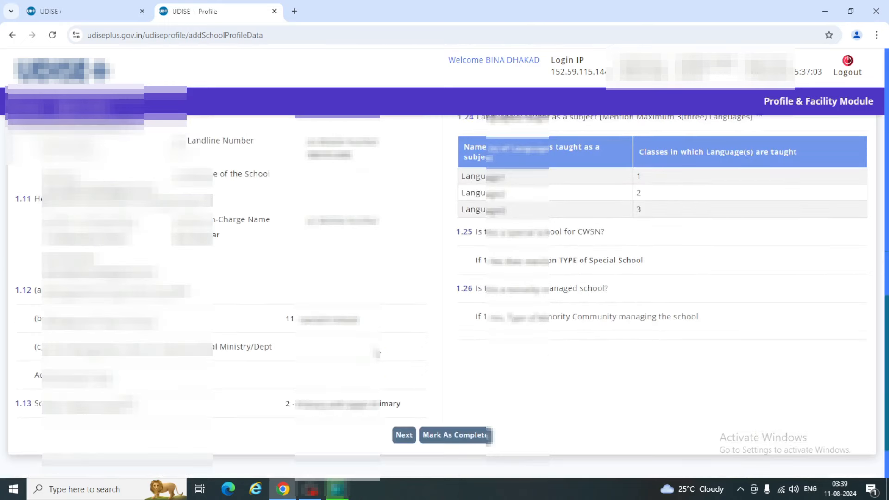
left_click(404, 364)
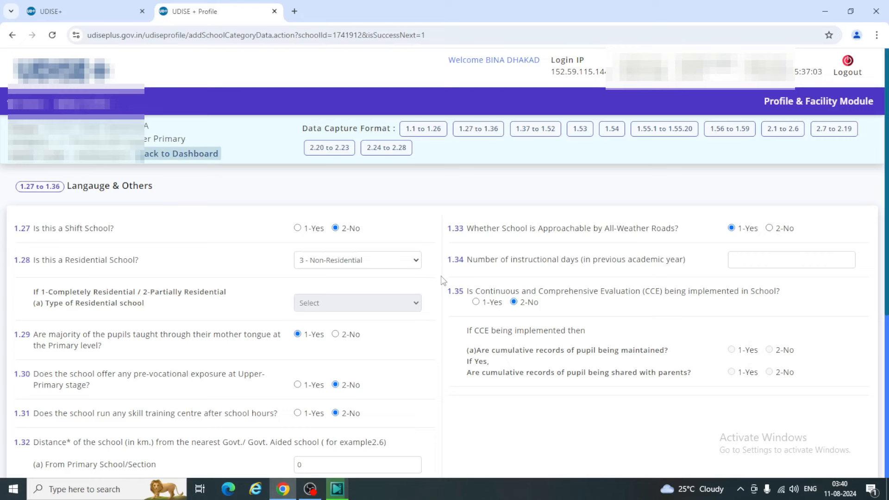
Step: Review questions 1.27 to 1.36, including the distances to nearest schools, and advance to form 1.37 to 1.52 without saving
scroll(84, 343, "down", 2)
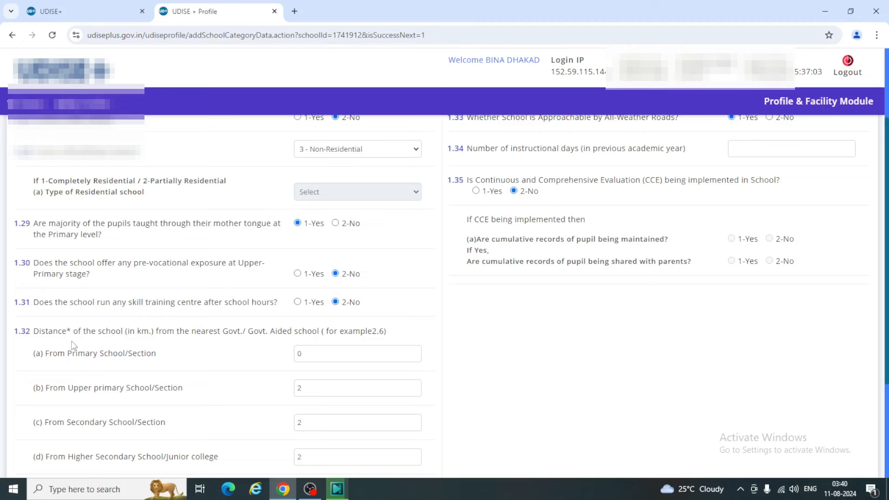
scroll(165, 334, "down", 1)
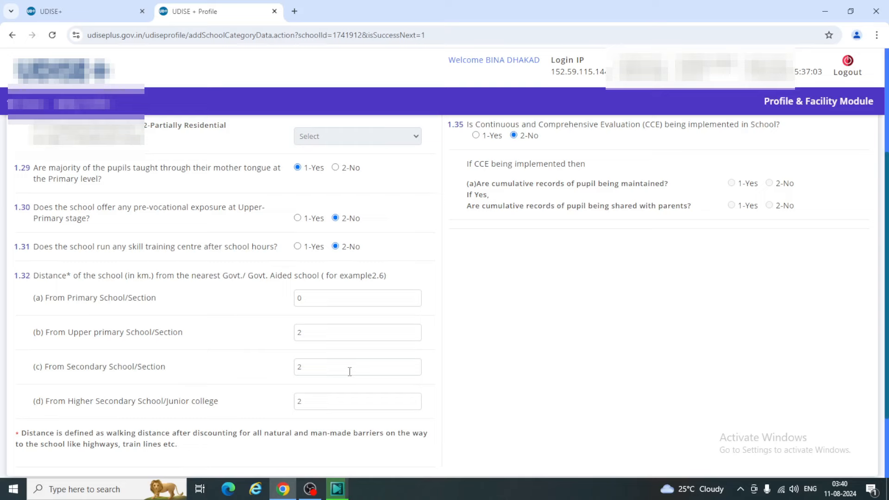
scroll(350, 372, "down", 2)
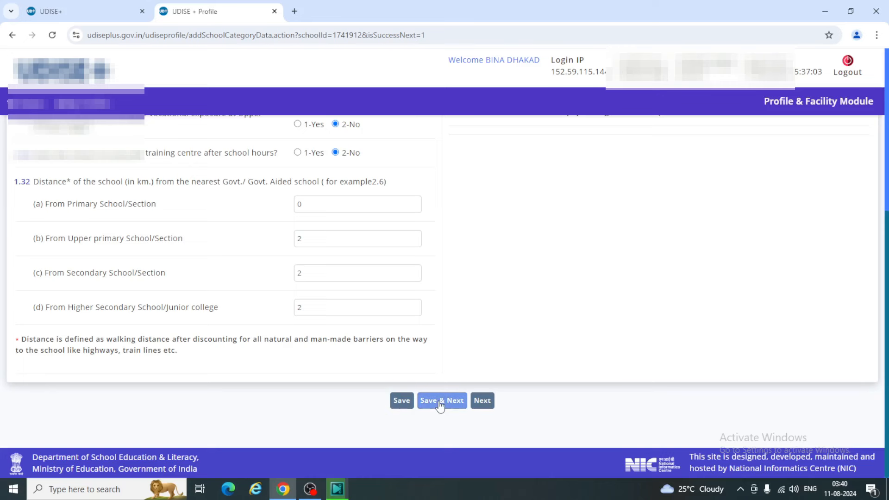
left_click(481, 401)
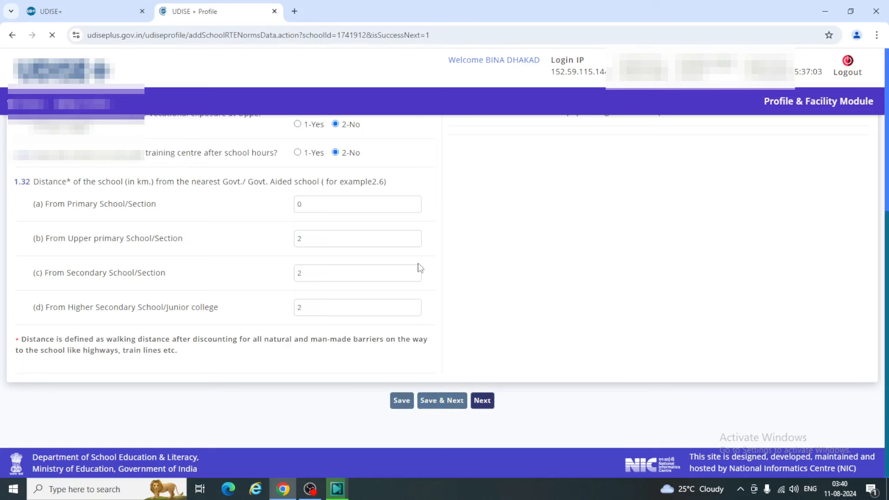
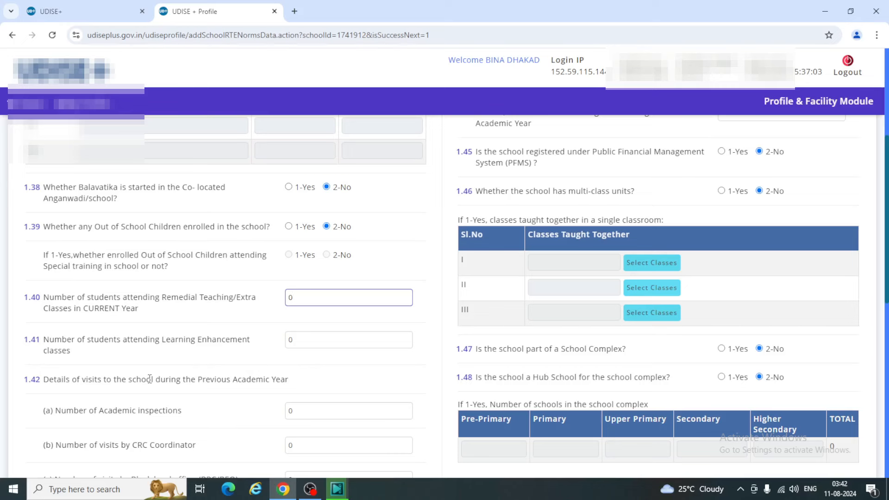
Step: Review questions 1.40 to 1.43 and try 1-Yes for the School Development Plan, then restore 2-No
scroll(150, 379, "down", 5)
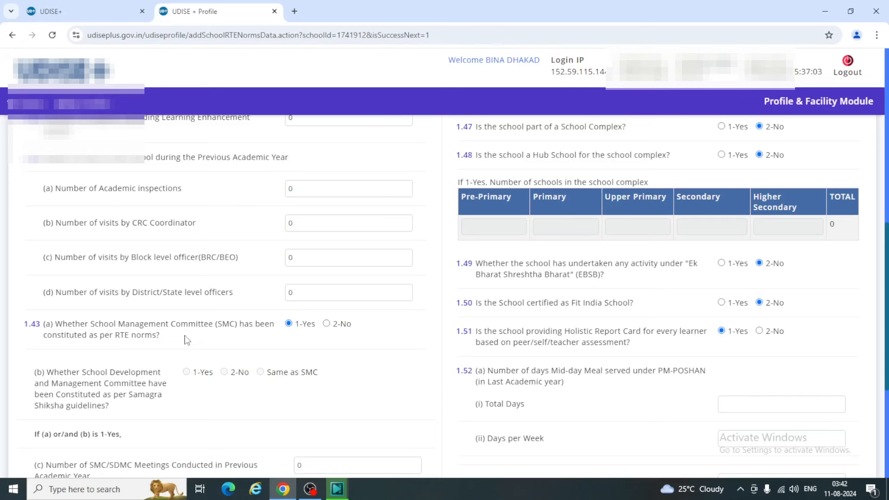
scroll(183, 391, "down", 2)
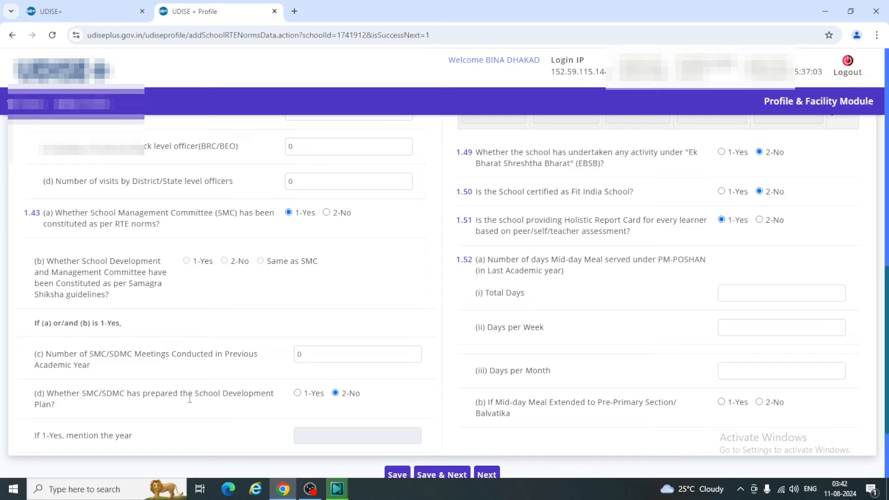
scroll(209, 416, "down", 2)
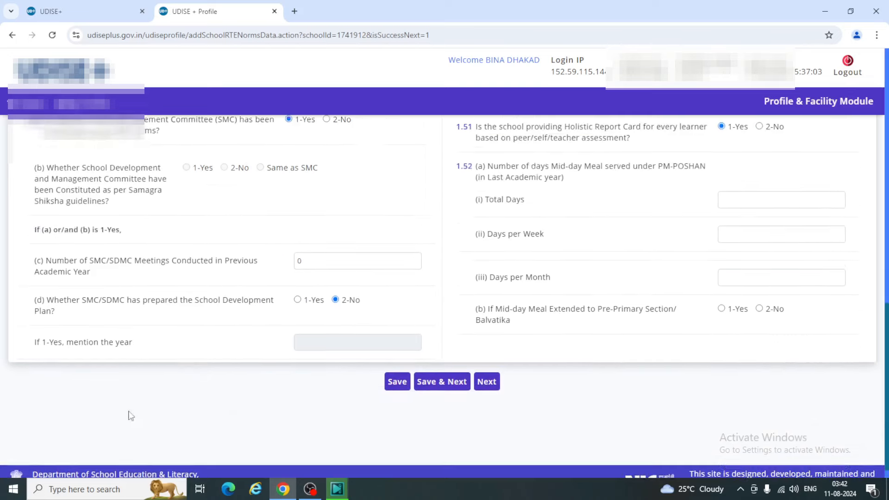
scroll(131, 416, "down", 1)
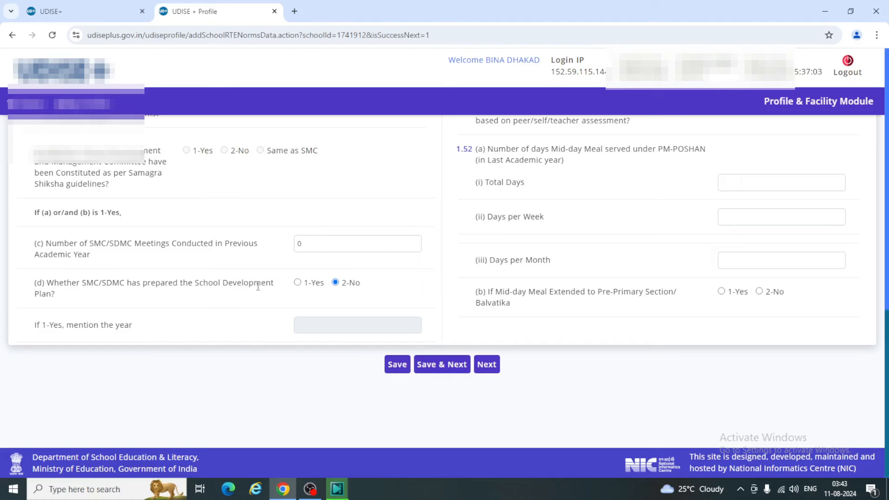
left_click(298, 283)
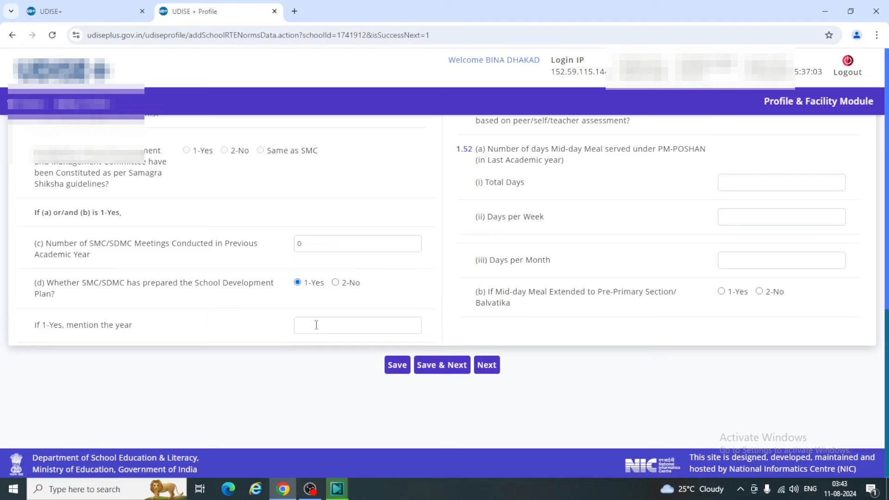
left_click(335, 283)
Step: Examine questions 1.44 to 1.51 on school committees, PFMS registration, multi-class units, school complex and report cards
scroll(651, 355, "up", 10)
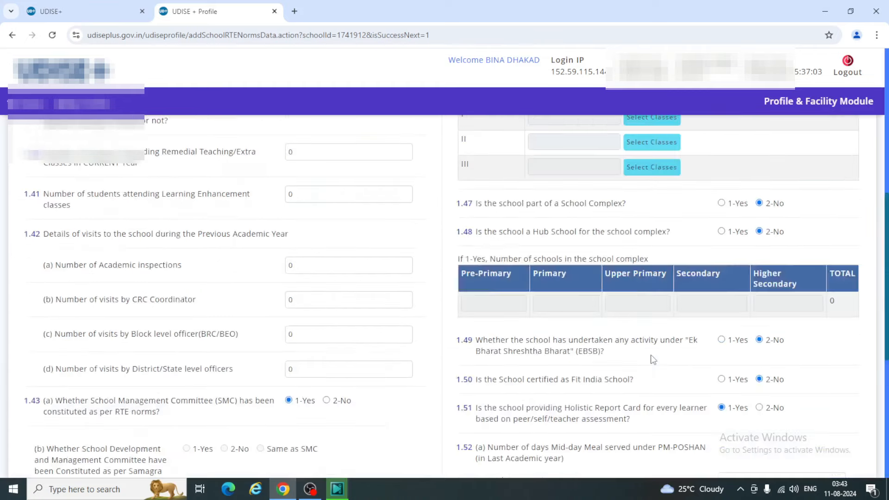
scroll(650, 354, "up", 3)
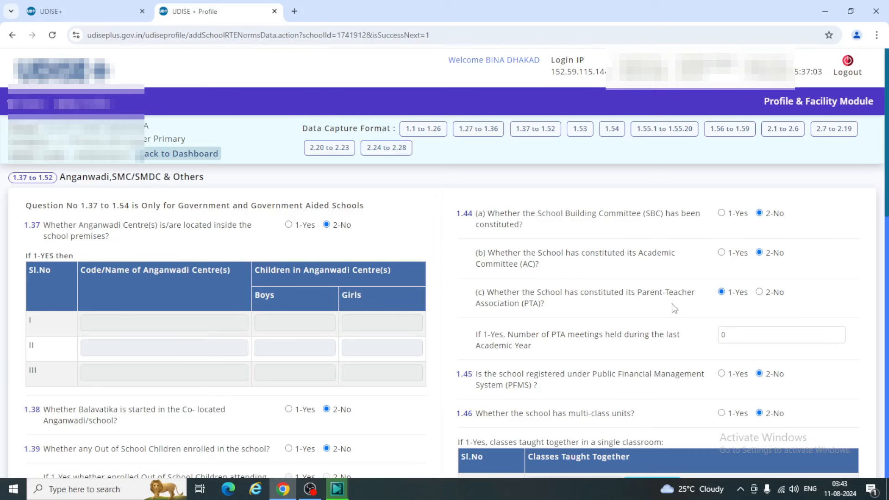
scroll(603, 322, "down", 1)
scroll(604, 326, "down", 1)
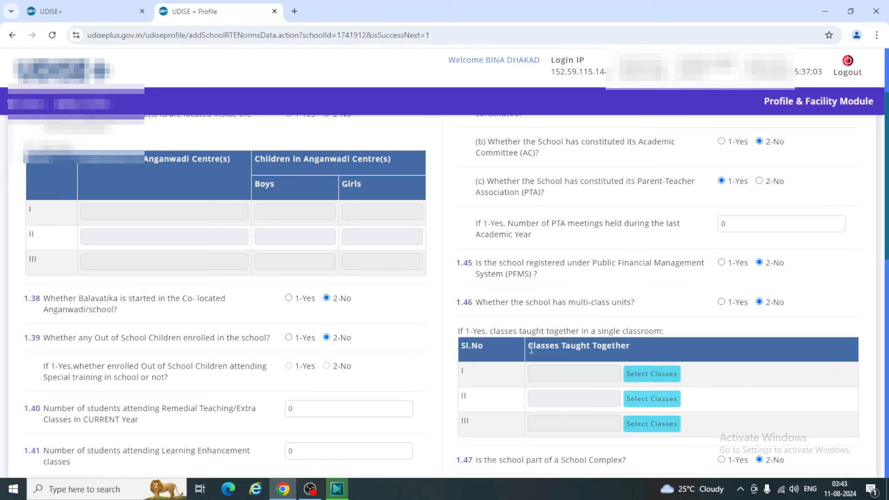
scroll(532, 348, "down", 4)
scroll(532, 362, "down", 5)
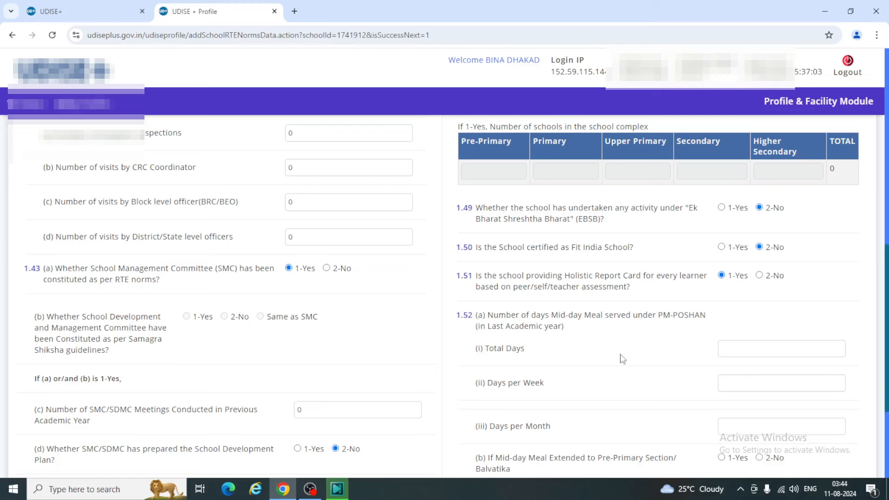
Step: Go through the Mid-day Meal fields of question 1.52 and advance to form 1.53 without saving
left_click(734, 348)
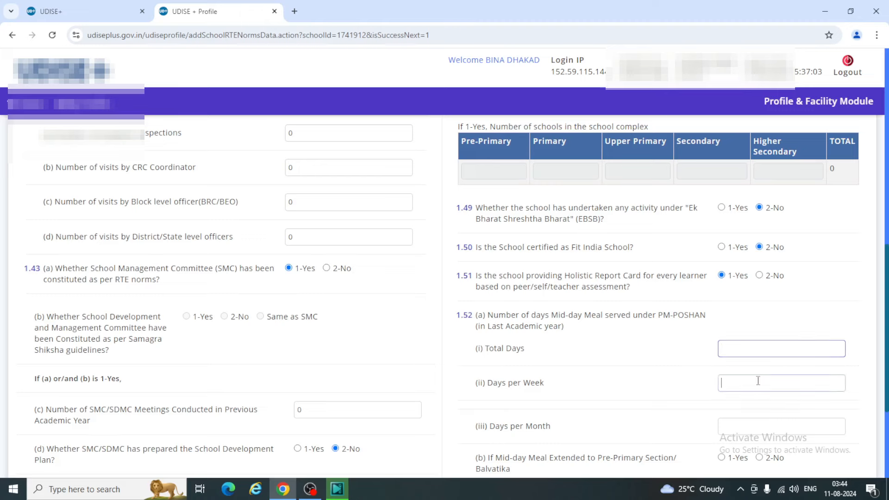
left_click(741, 383)
left_click(733, 425)
scroll(540, 395, "down", 3)
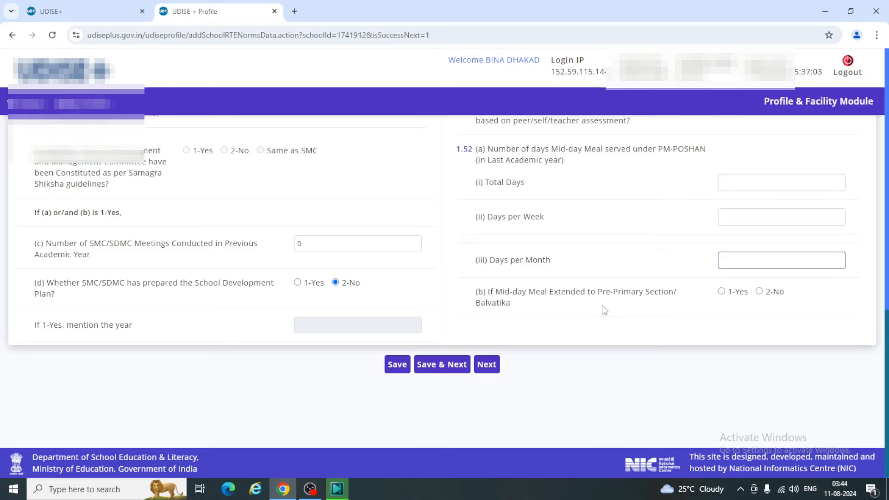
left_click(759, 291)
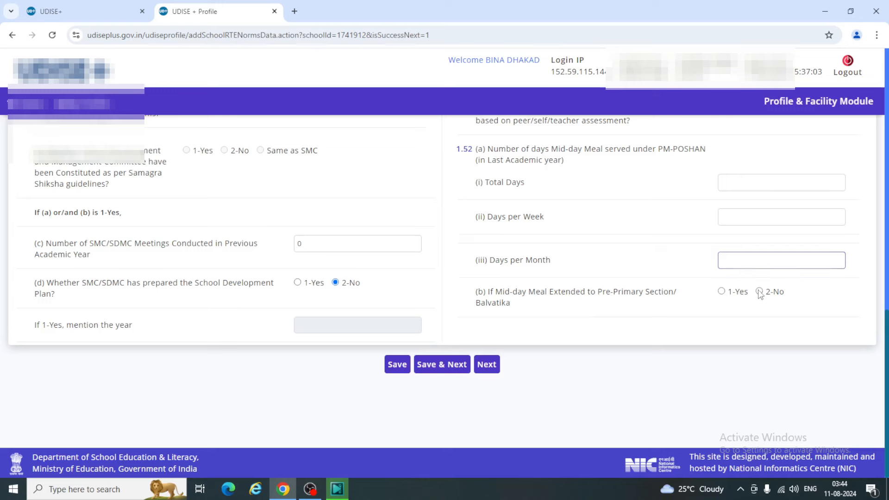
left_click(490, 366)
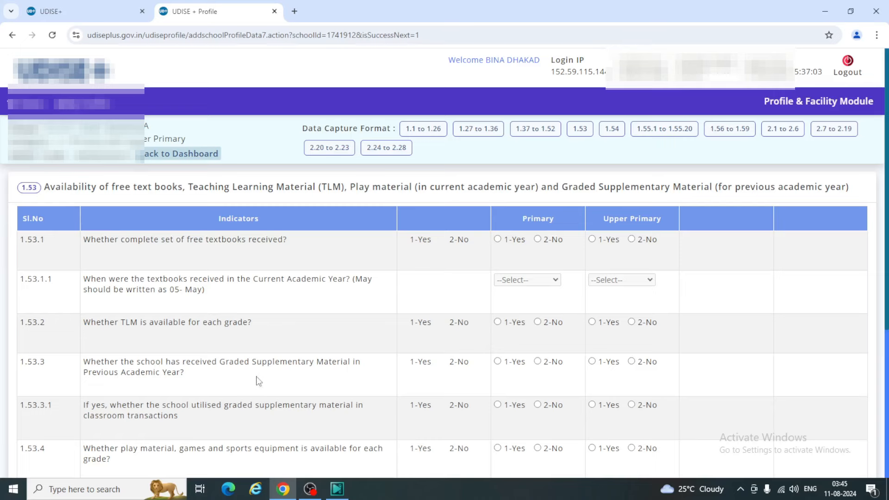
Step: Review the 1.53 indicators on free textbooks, TLM, play material and uniforms, and advance to form 1.54
scroll(287, 361, "down", 3)
scroll(528, 252, "up", 1)
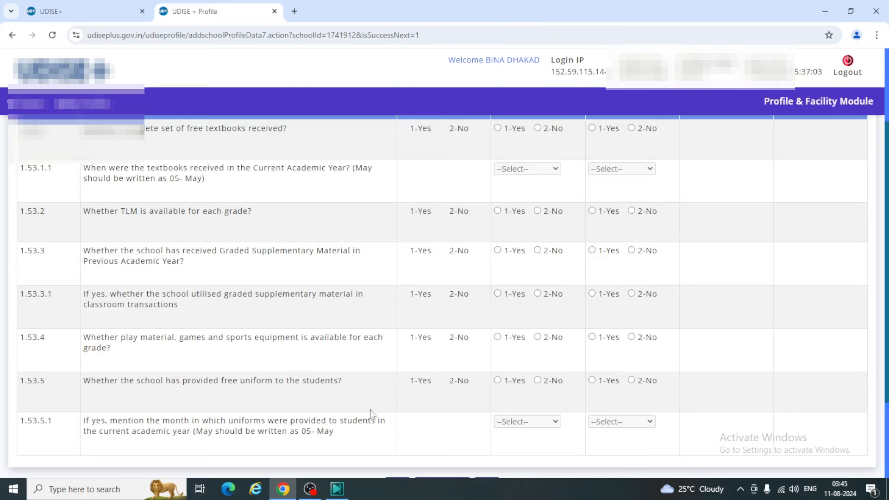
scroll(561, 299, "up", 1)
scroll(561, 299, "up", 2)
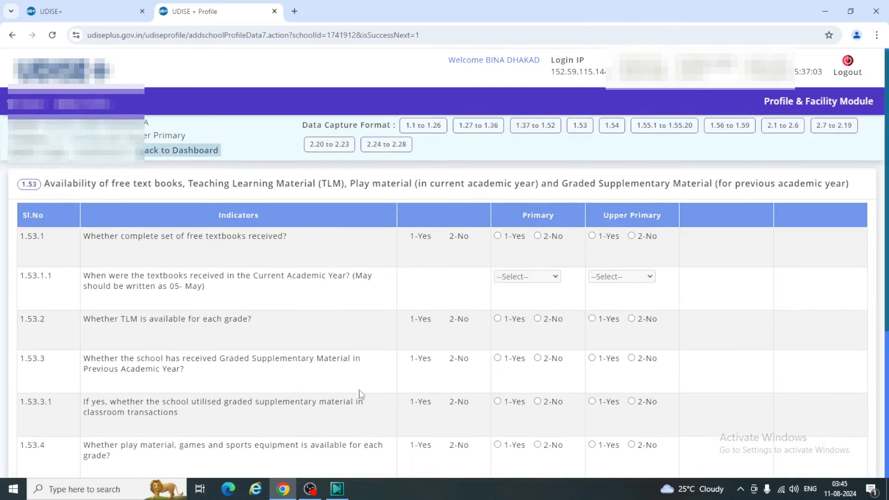
scroll(541, 356, "down", 5)
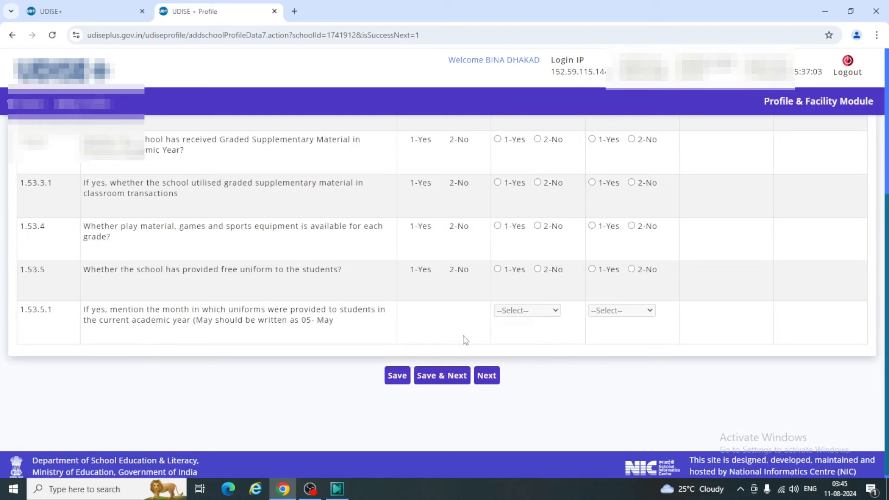
left_click(445, 376)
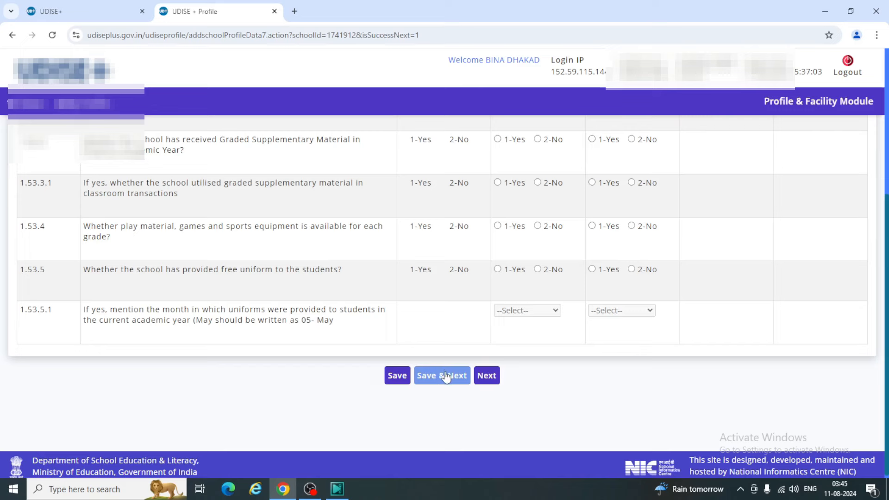
left_click(487, 376)
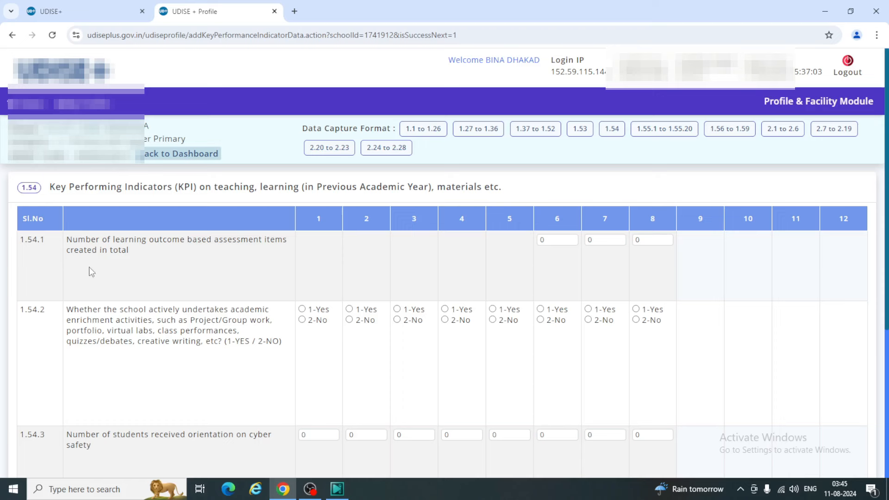
Step: Review the 1.54 Key Performing Indicators per class, and advance to Section 1B School Safety and Other Parameters
left_click(561, 240)
left_click(645, 240)
scroll(131, 402, "down", 3)
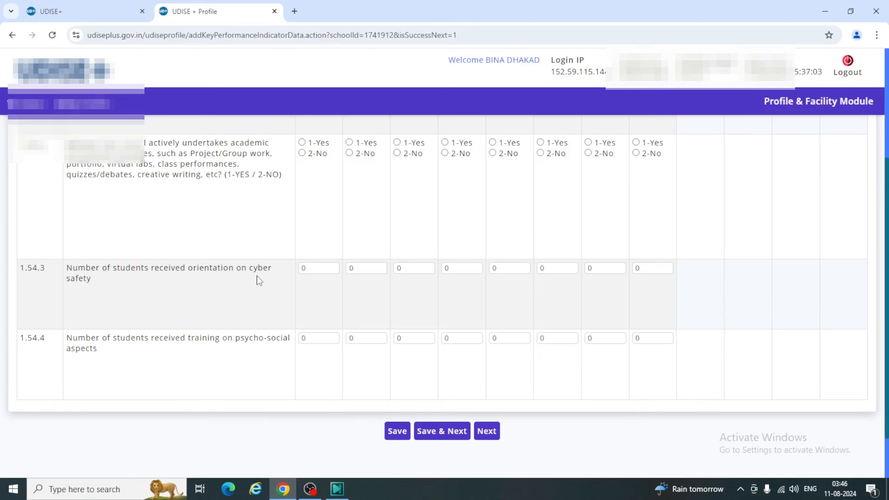
left_click(311, 269)
left_click(486, 431)
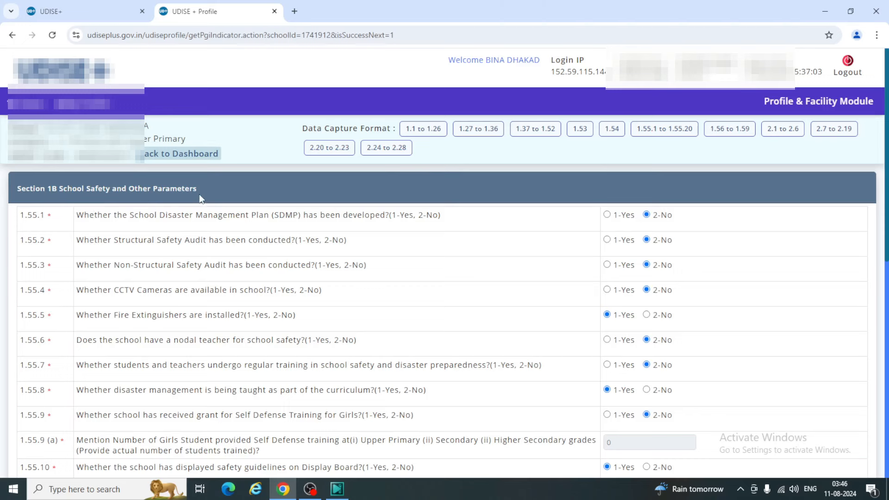
Step: Review the School Safety questions 1.55.1 to 1.55.20, and advance to Section 1C Receipts and Expenditure without saving
scroll(426, 324, "down", 5)
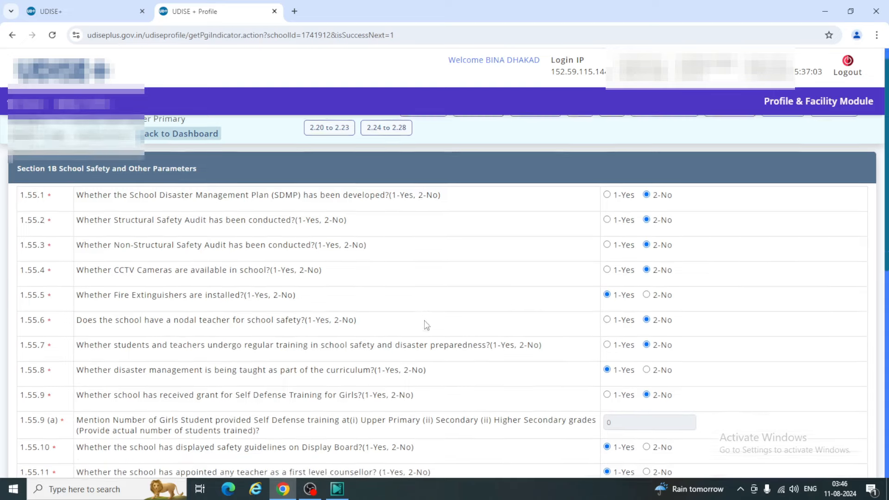
scroll(425, 325, "down", 4)
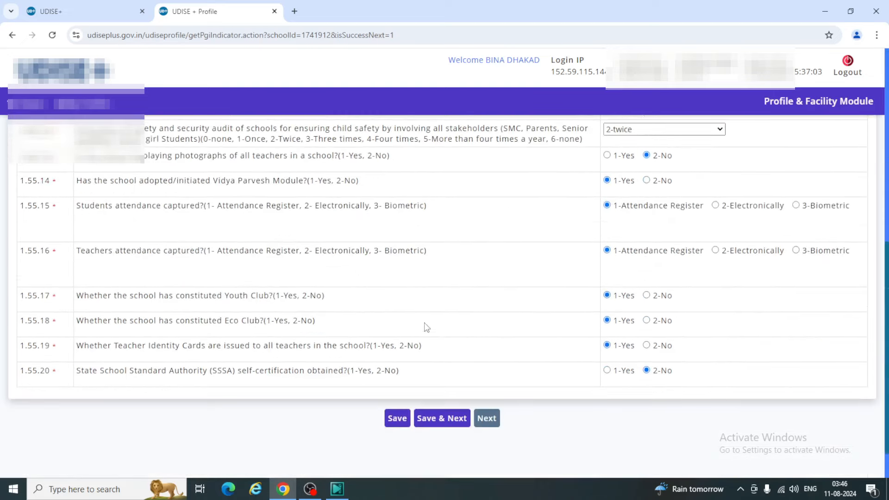
scroll(427, 328, "up", 10)
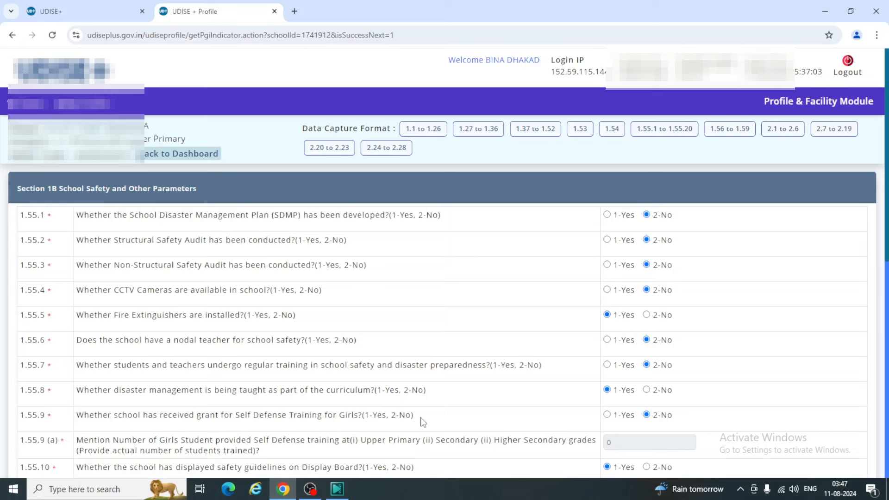
scroll(453, 420, "down", 3)
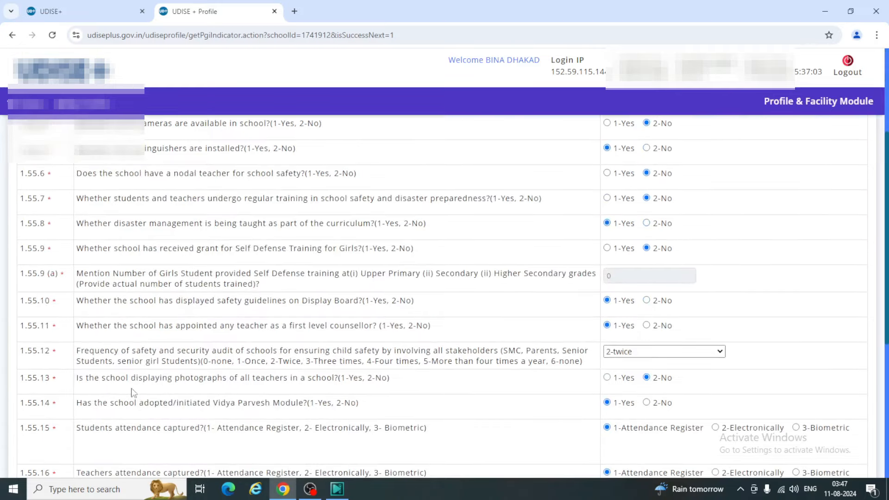
scroll(493, 380, "down", 3)
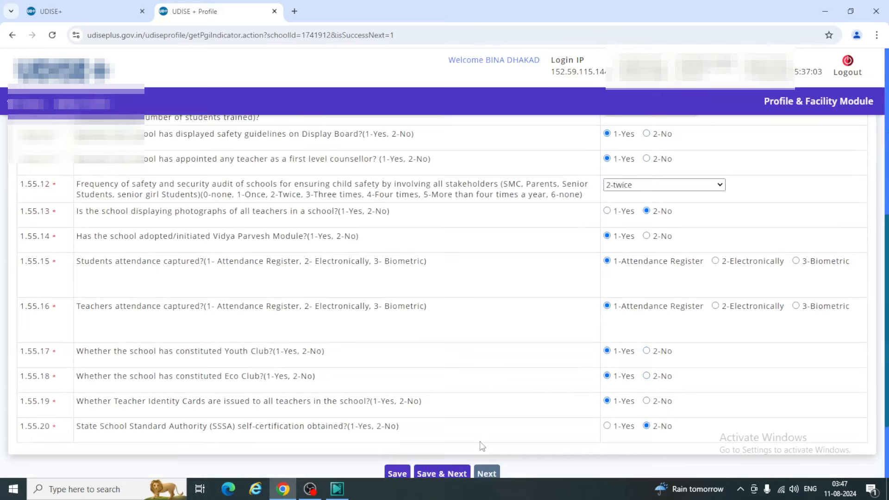
scroll(476, 391, "down", 2)
left_click(484, 372)
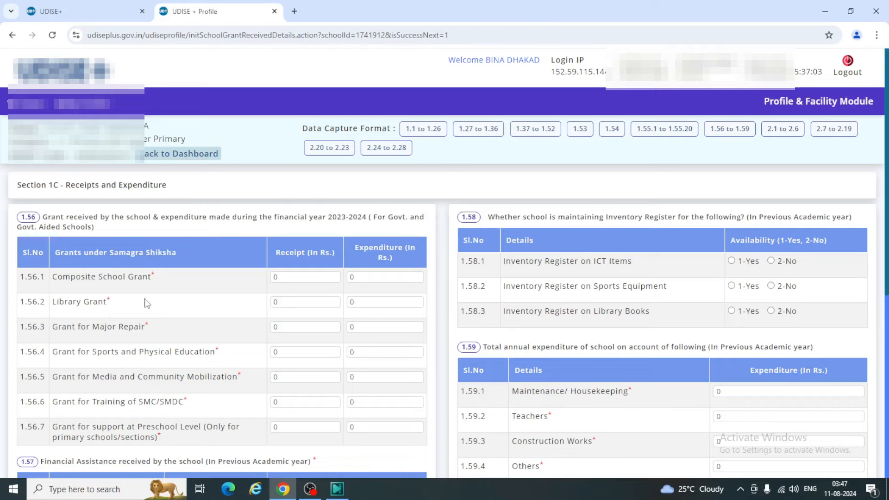
Step: Go through the receipt and expenditure fields of the 1.56 Samagra Shiksha grants, from Composite School Grant to preschool support
scroll(111, 287, "down", 1)
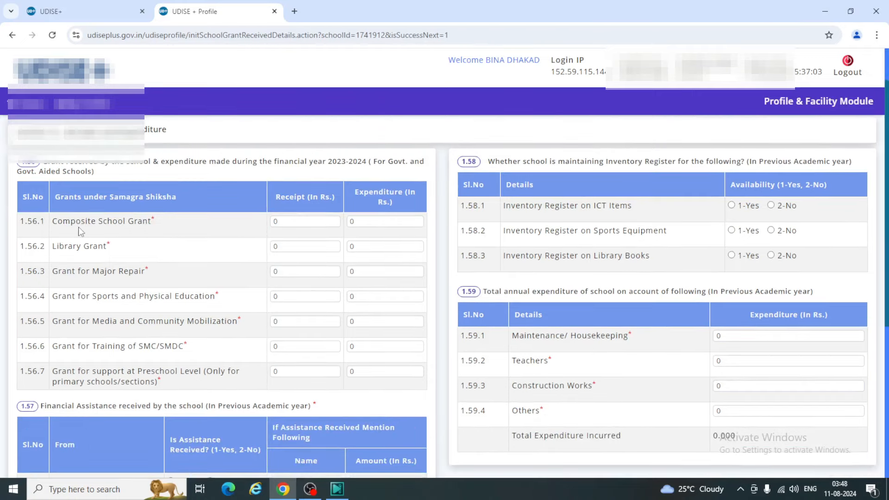
left_click(309, 221)
left_click(369, 221)
left_click(283, 249)
left_click(298, 347)
left_click(373, 348)
left_click(307, 371)
Step: Examine the 1.57 financial assistance table for NGO, PSU, community and other sources, including its name and amount fields
scroll(152, 313, "down", 3)
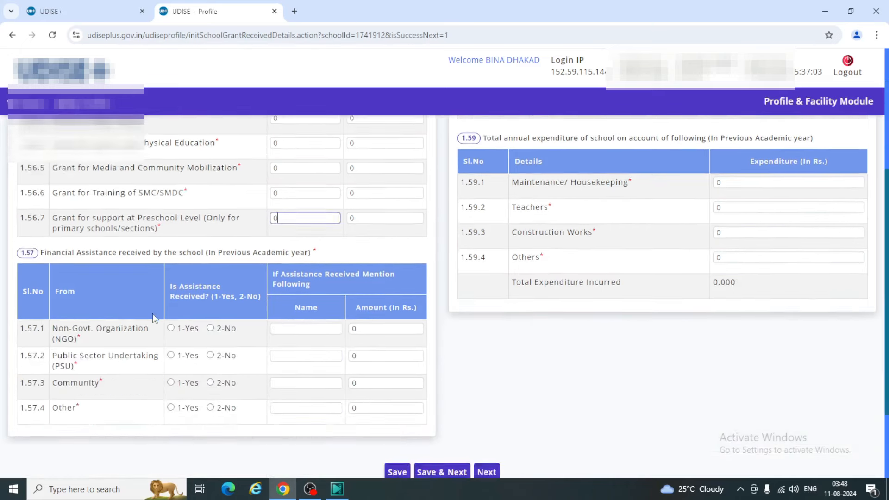
scroll(153, 314, "down", 2)
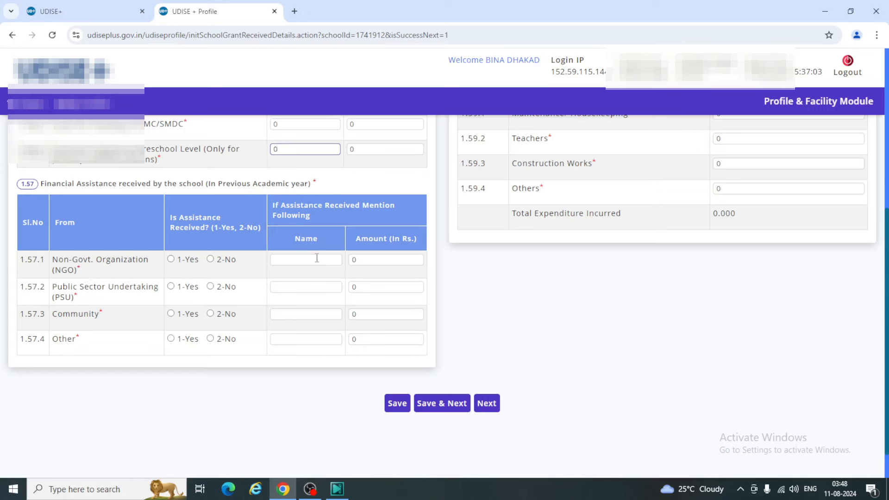
left_click(378, 260)
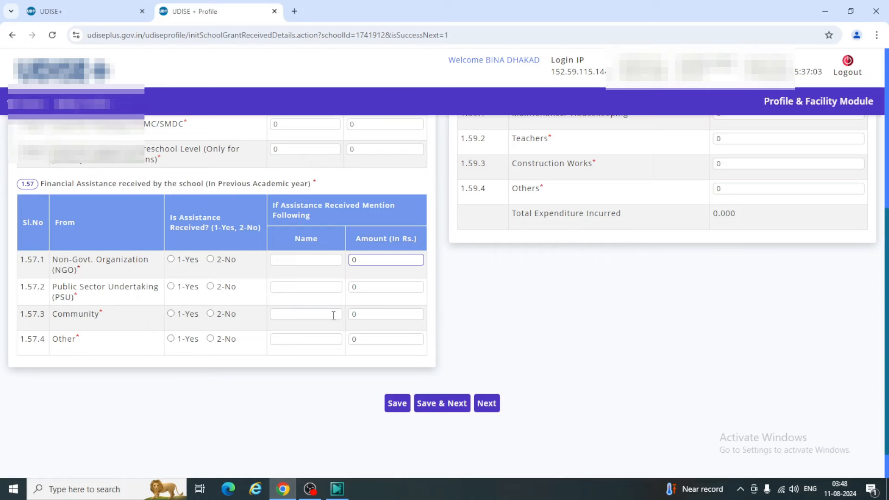
Step: Review the 1.58 inventory registers and 1.59 annual expenditure items, and advance to Section 2 Physical Facilities without saving
scroll(334, 315, "up", 6)
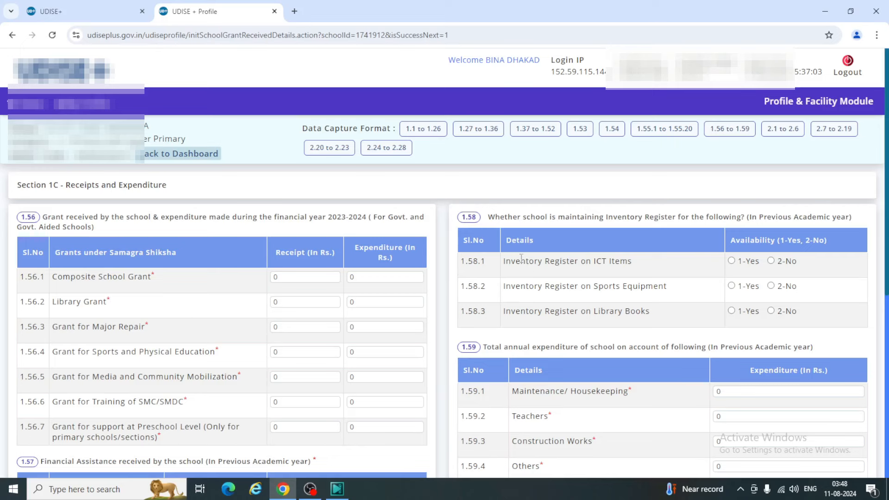
scroll(679, 306, "down", 4)
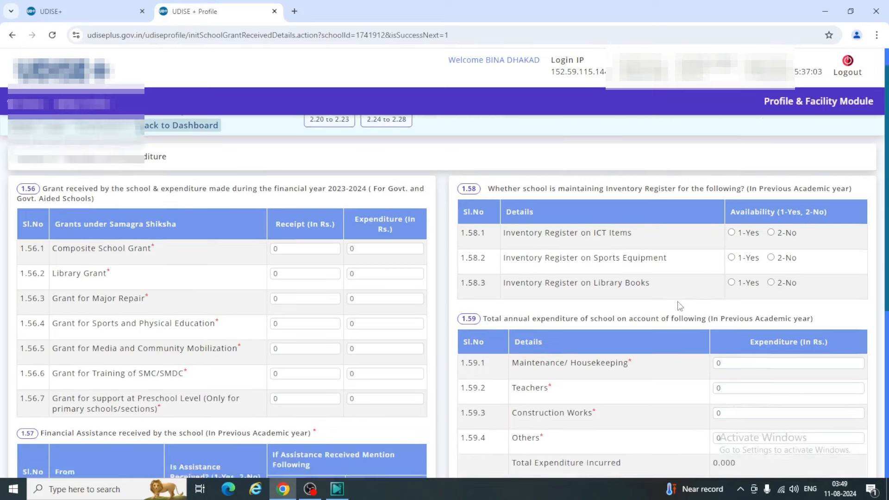
scroll(678, 309, "up", 2)
scroll(679, 308, "up", 1)
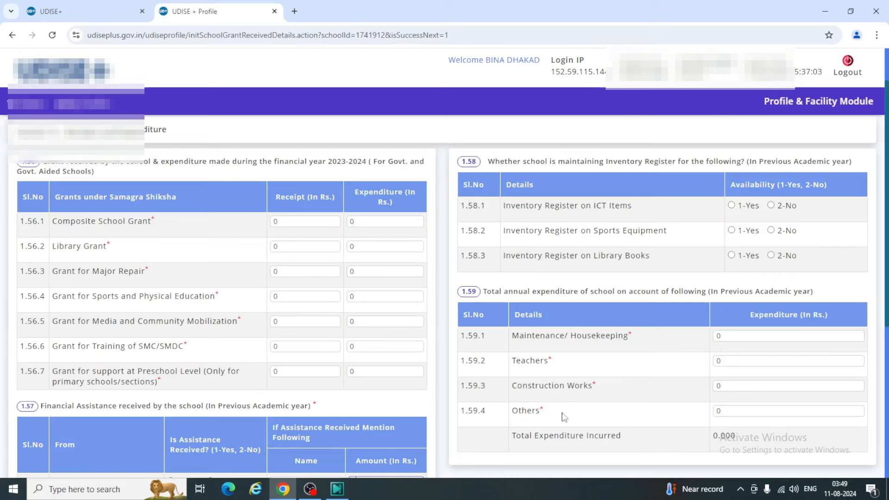
scroll(655, 388, "down", 1)
scroll(655, 387, "down", 5)
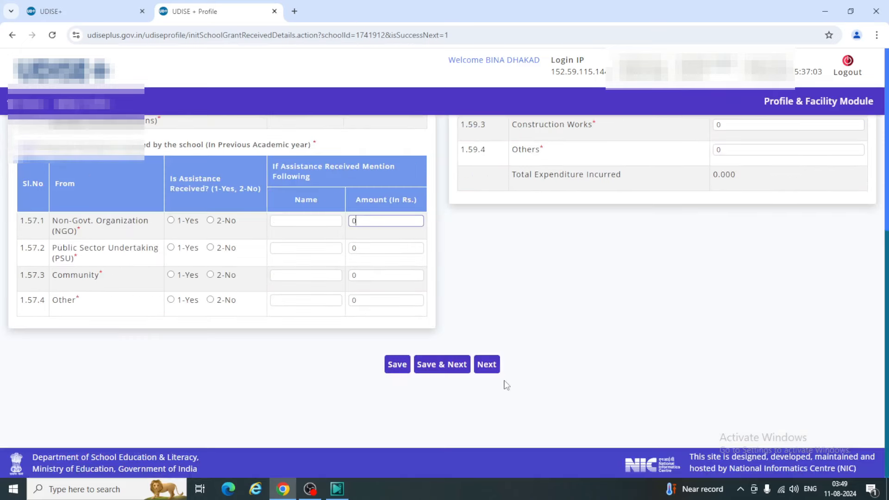
left_click(486, 364)
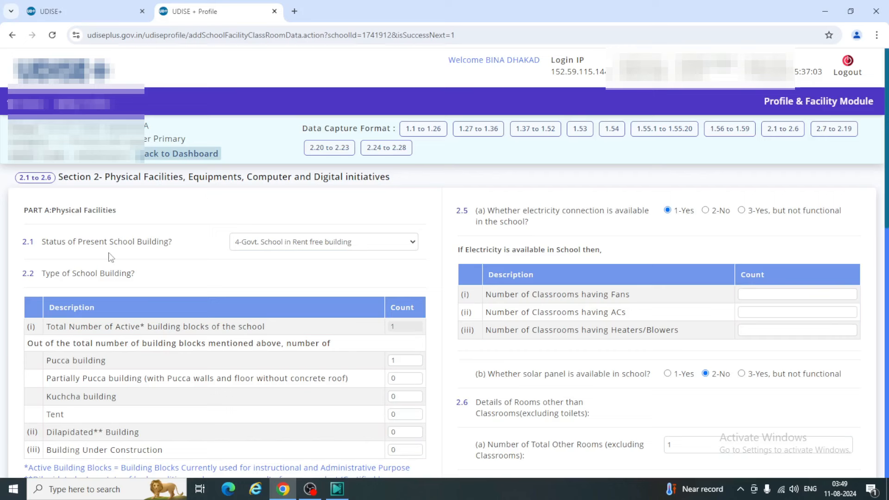
Step: Examine the 2.1 school building status options and the building block counts of question 2.2
left_click(384, 242)
left_click(385, 241)
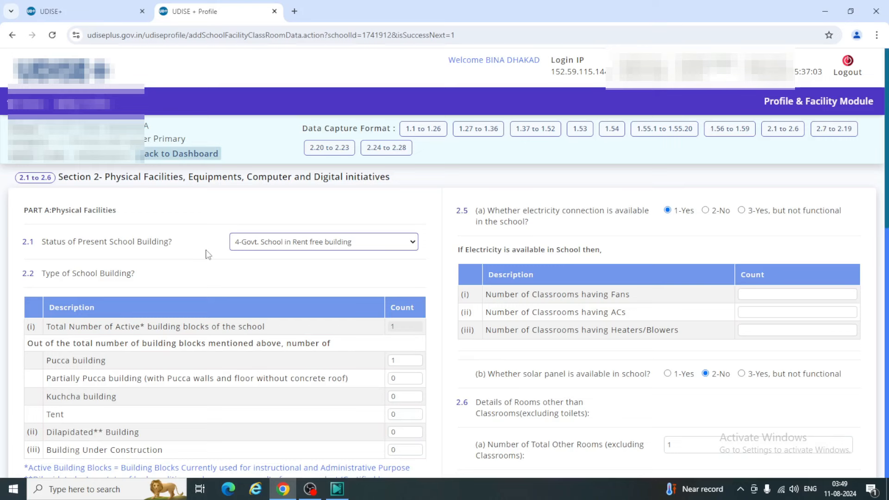
left_click(397, 242)
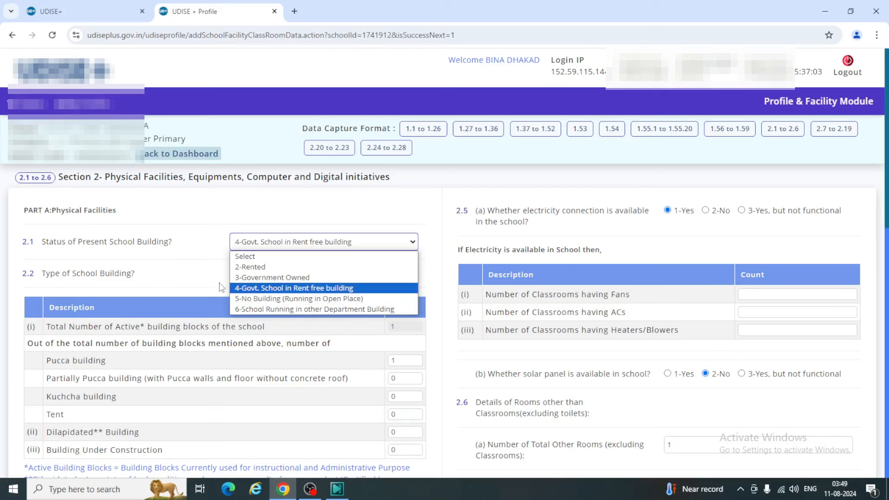
left_click(198, 273)
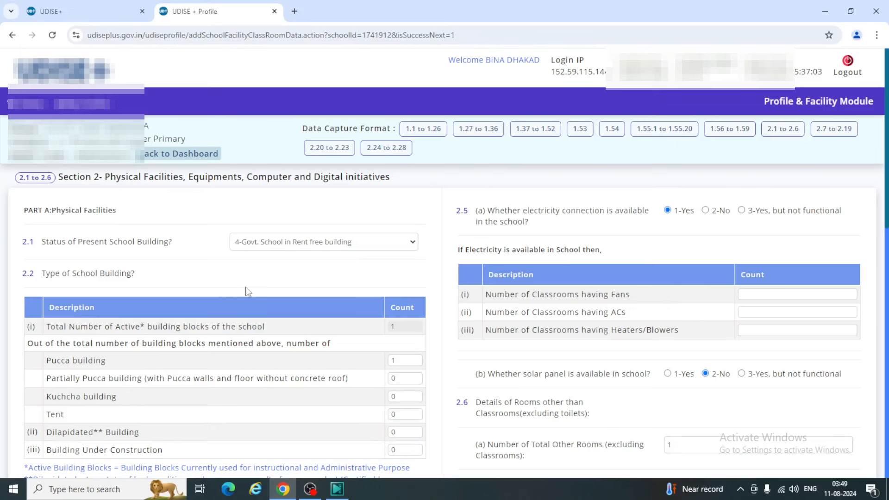
scroll(246, 291, "down", 1)
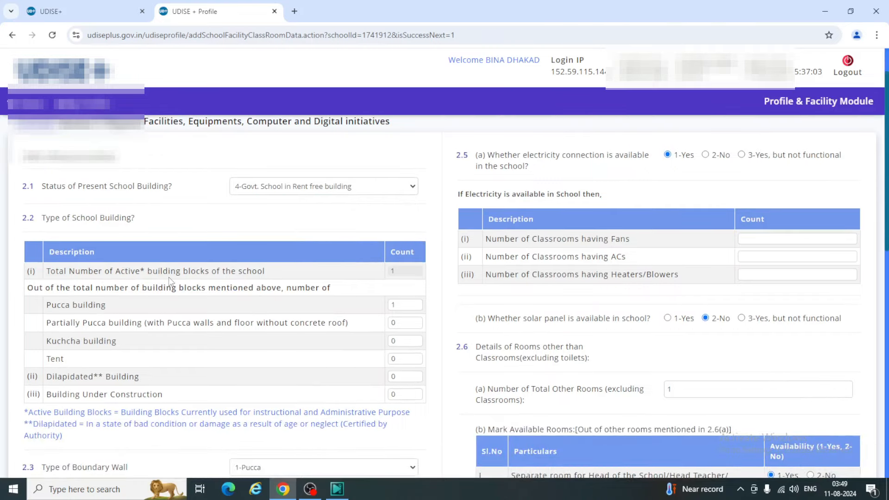
left_click(406, 271)
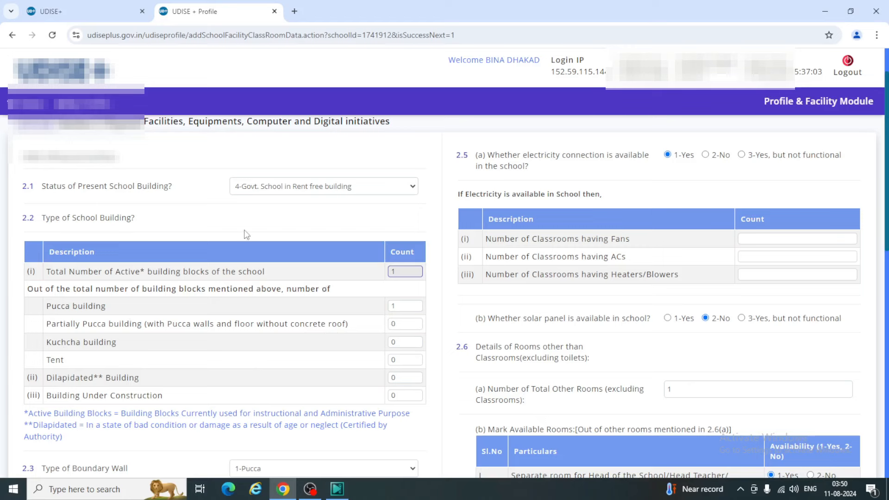
Step: Examine the 2.3 boundary wall type options and the classroom counts per category in question 2.4(a)
scroll(246, 235, "down", 3)
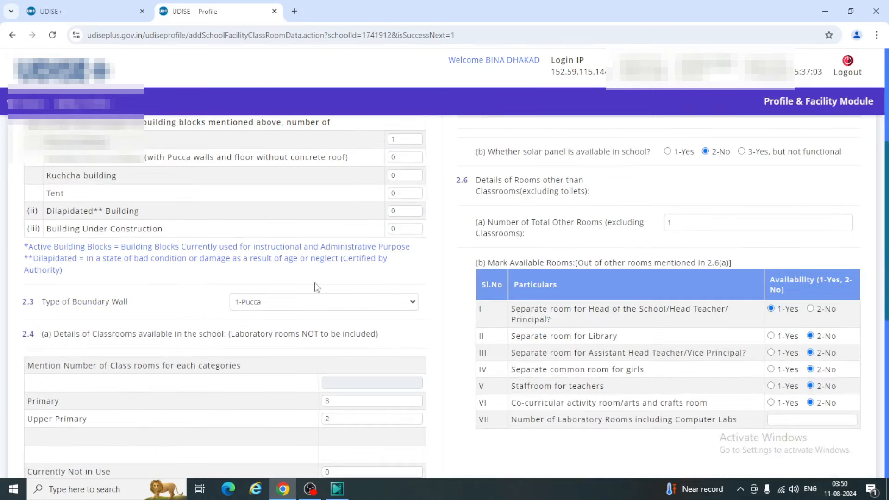
left_click(412, 303)
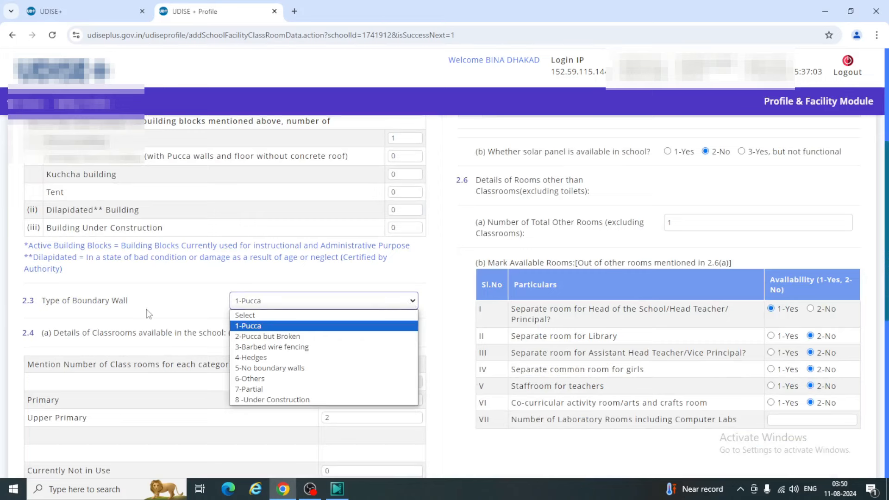
left_click(207, 293)
scroll(397, 369, "down", 3)
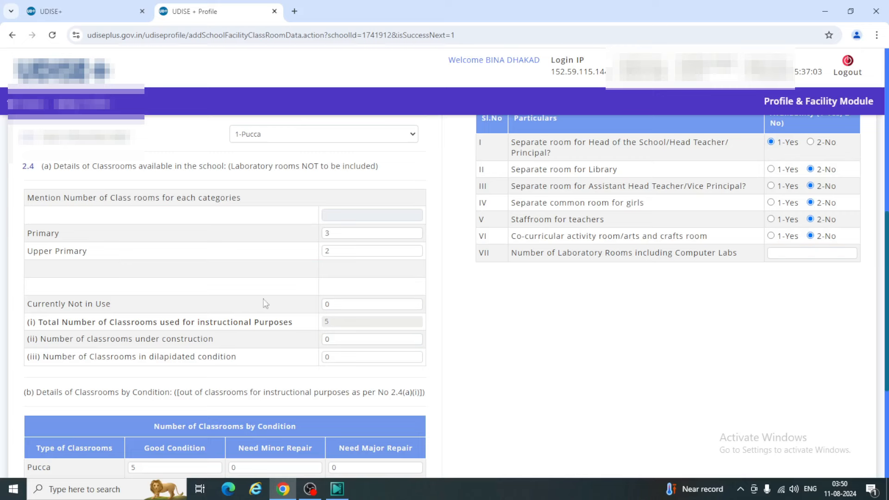
left_click(325, 324)
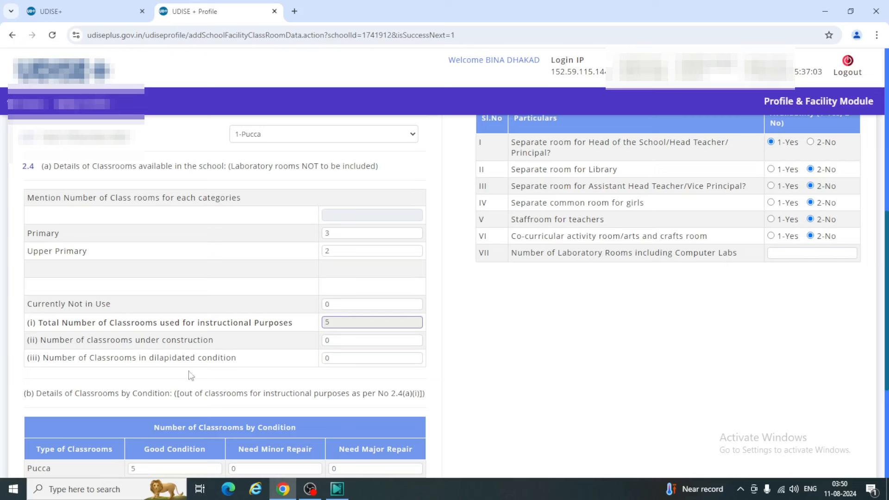
Step: Go through the 2.4(b) pucca classroom fields for good condition, minor repair and major repair
scroll(129, 389, "down", 3)
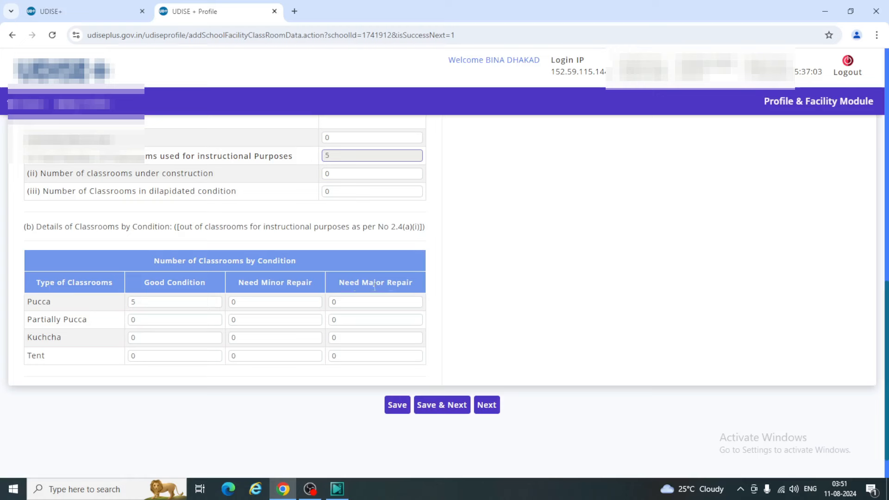
left_click(144, 300)
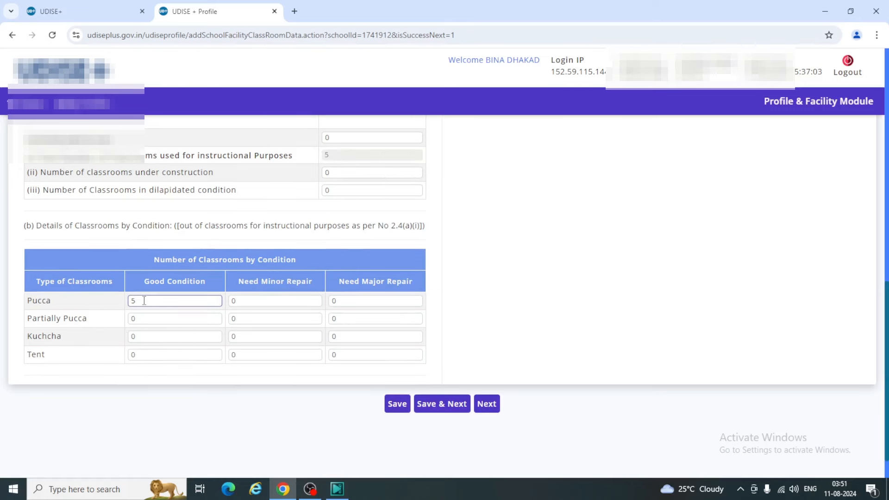
left_click(263, 302)
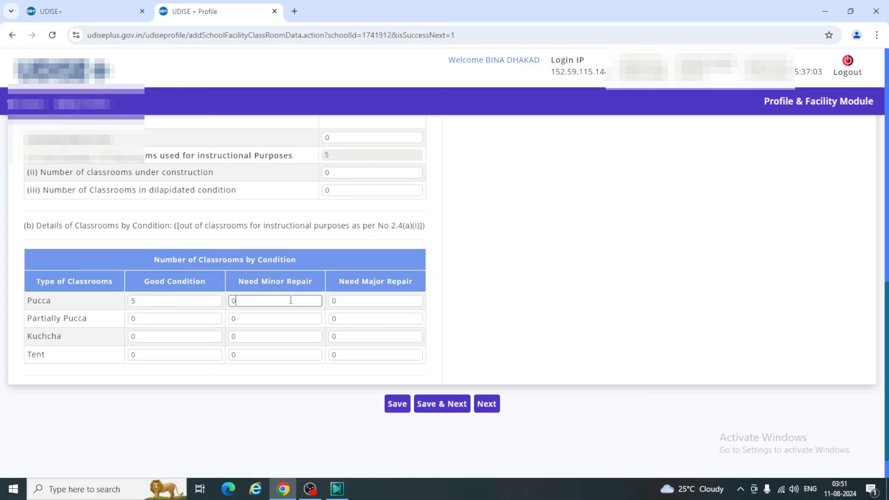
left_click(409, 303)
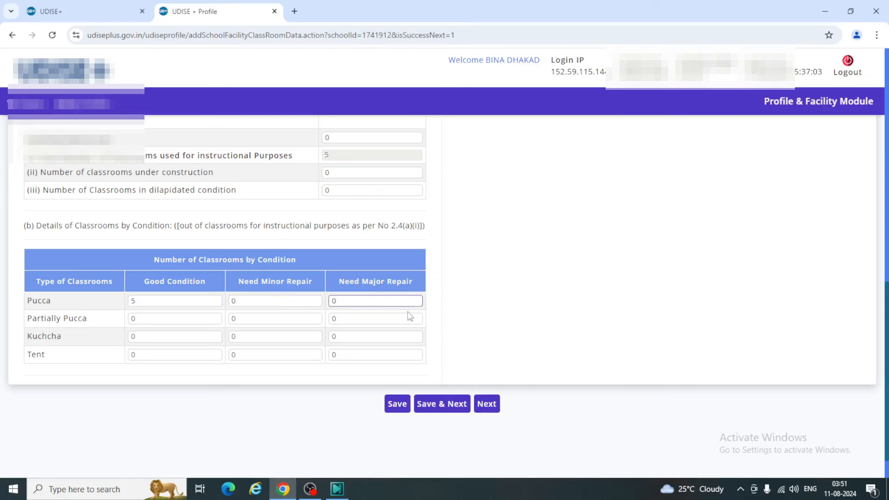
Step: Set the 2.5(a) counts of classrooms having fans, ACs and heaters/blowers to 0
scroll(652, 277, "up", 15)
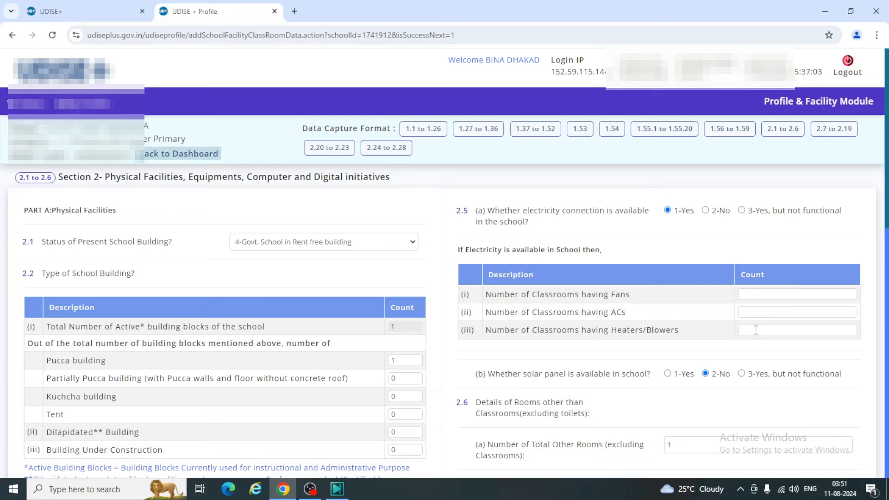
left_click(769, 292)
left_click(767, 313)
left_click(767, 327)
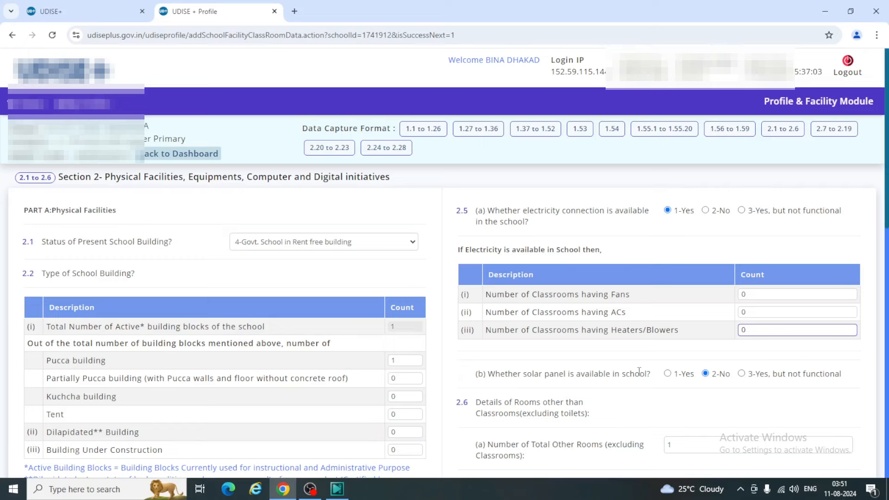
Step: Review the solar panel question and the 2.6 details of other rooms, and advance to form 2.7 to 2.19 without saving
scroll(663, 361, "down", 1)
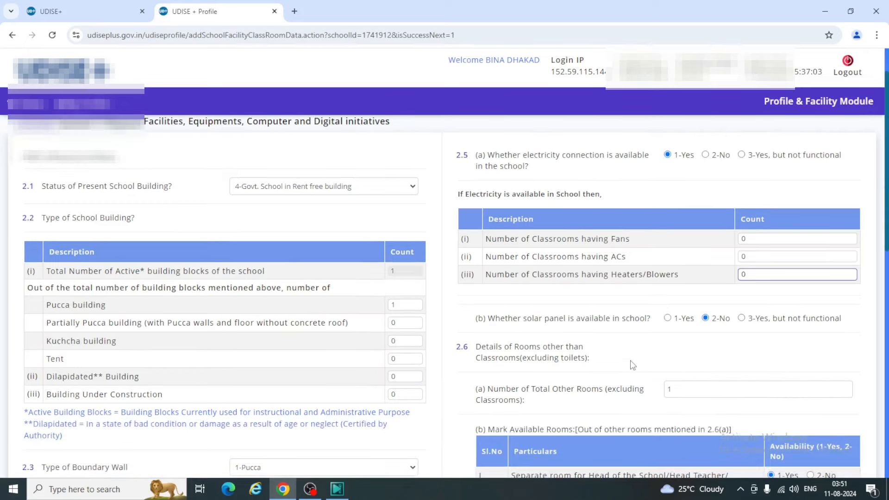
scroll(634, 363, "down", 2)
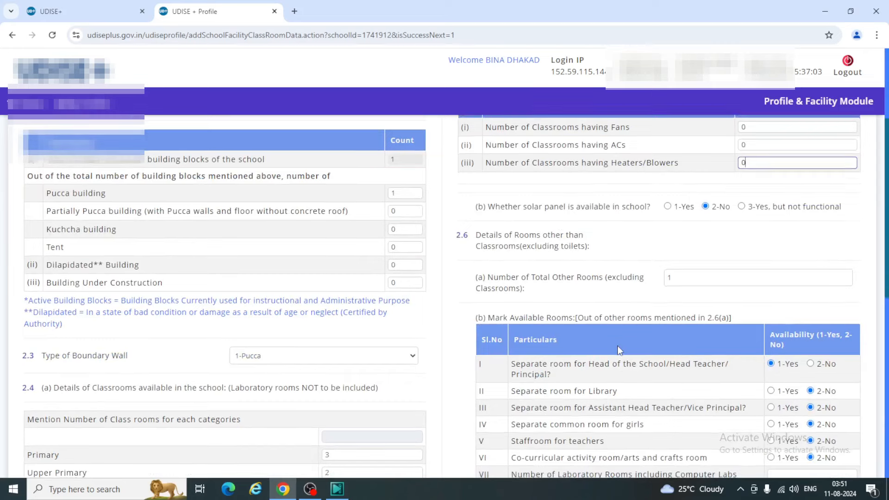
scroll(617, 345, "down", 3)
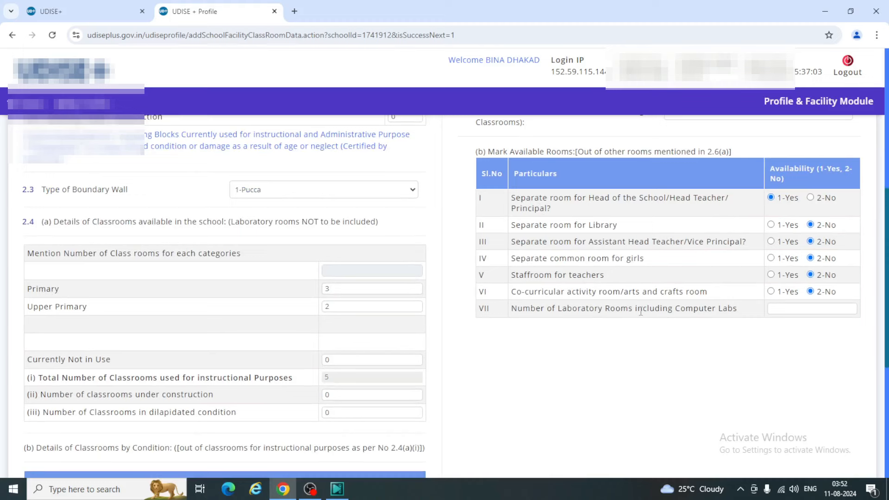
left_click(785, 309)
scroll(572, 356, "down", 5)
left_click(490, 368)
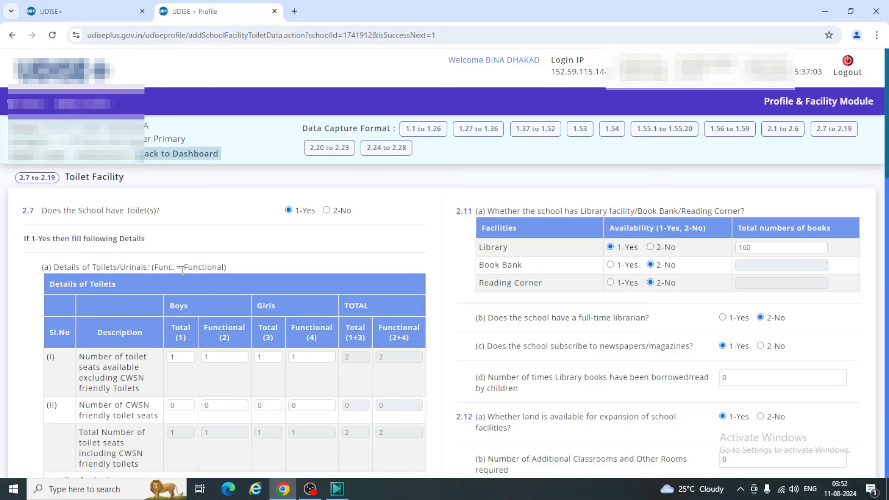
Step: Review questions 2.7 to 2.10 on toilets and urinals, hand washing, drinking water sources and rain water harvesting
scroll(183, 270, "down", 2)
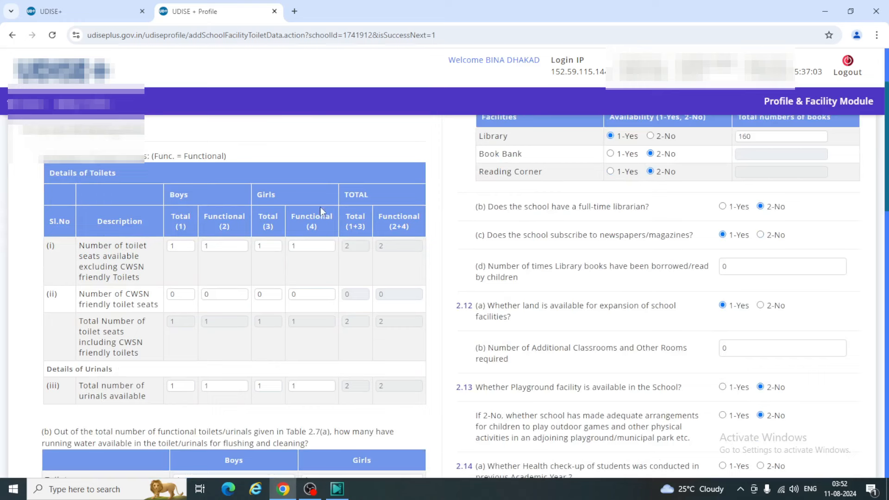
scroll(161, 350, "down", 7)
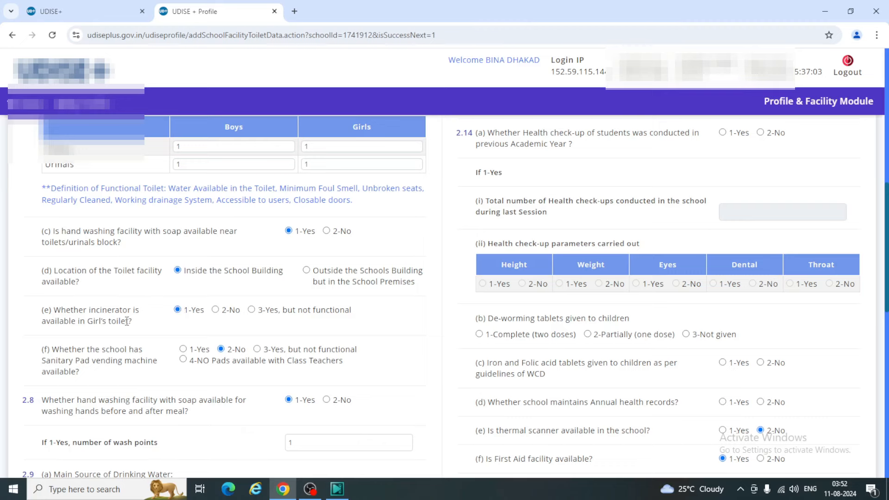
scroll(290, 343, "down", 4)
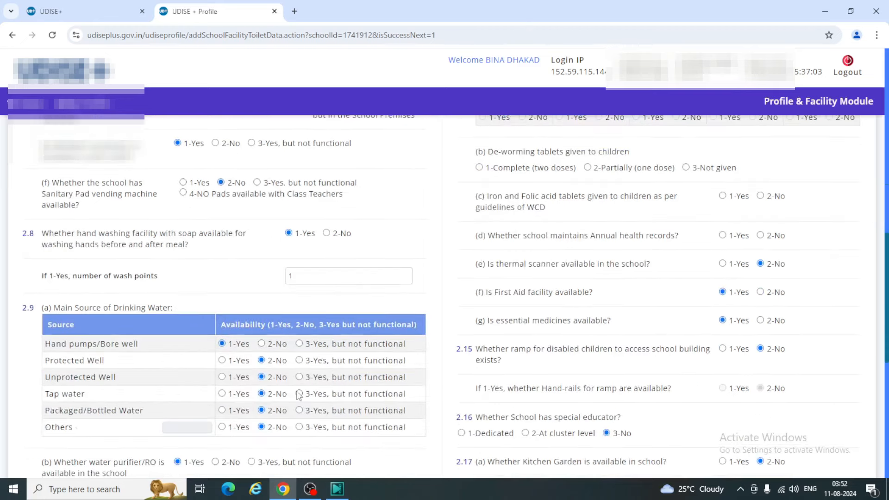
scroll(299, 394, "down", 2)
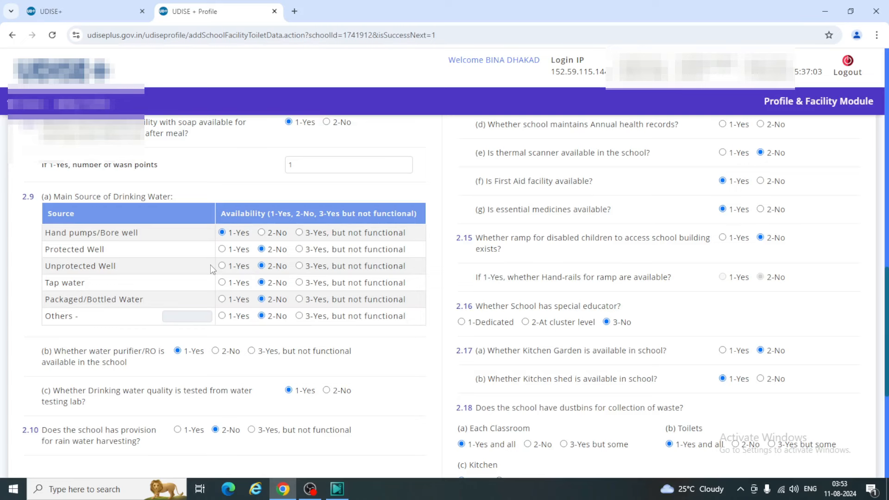
scroll(283, 288, "down", 2)
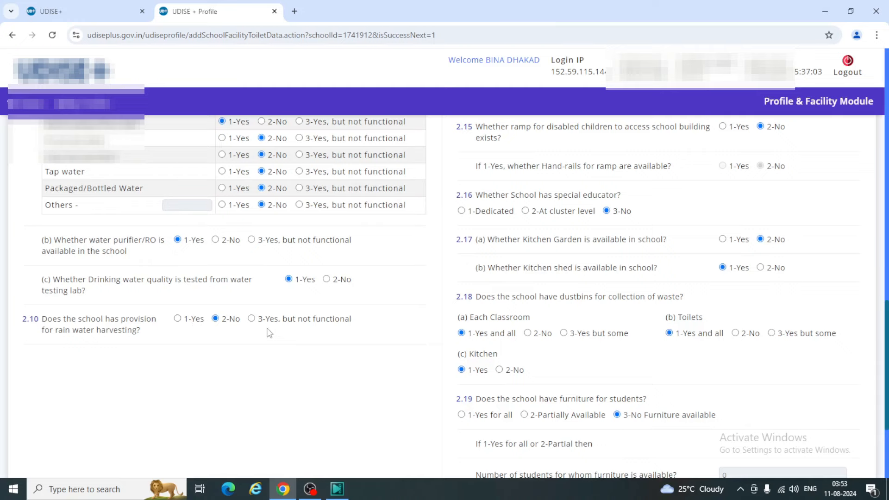
Step: Review questions 2.11 to 2.19, from library and playground to health check-ups, dustbins and furniture, and advance to form 2.20 to 2.23 without saving
scroll(491, 336, "up", 6)
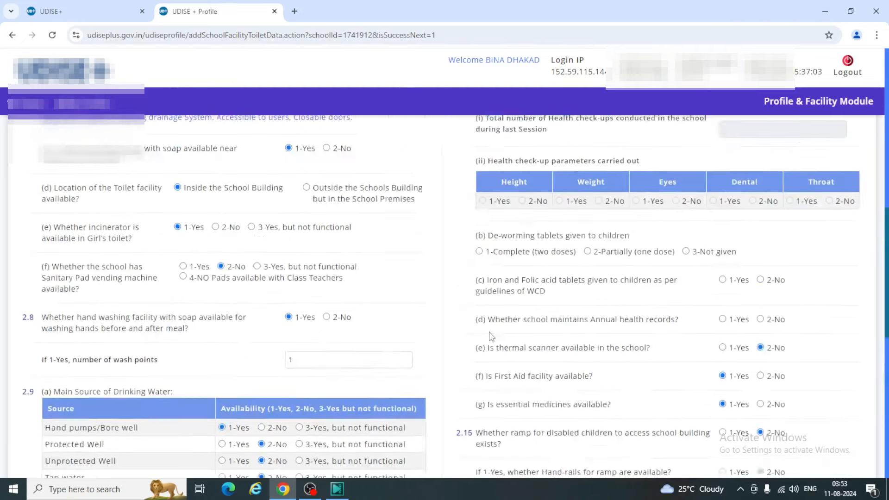
scroll(491, 337, "up", 10)
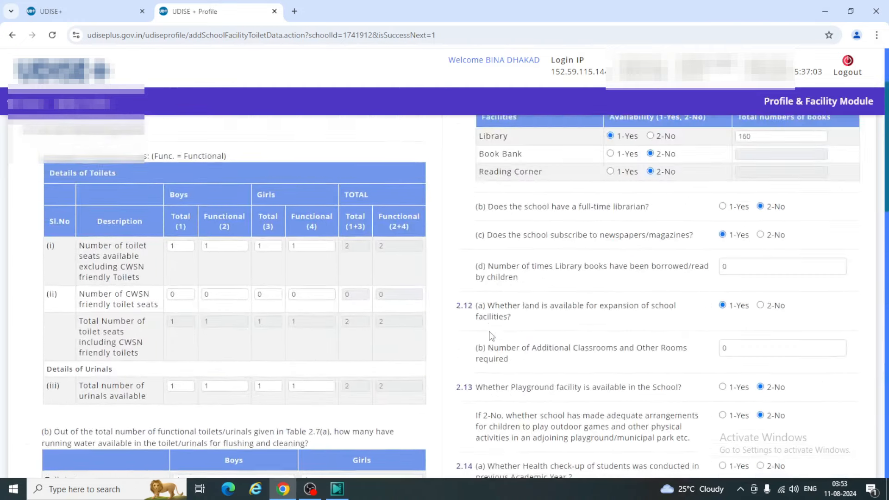
scroll(491, 337, "up", 3)
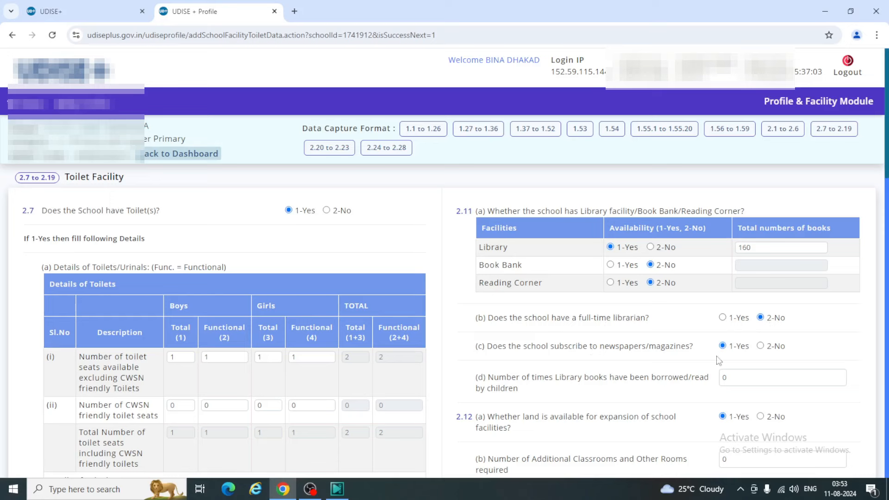
scroll(718, 360, "down", 3)
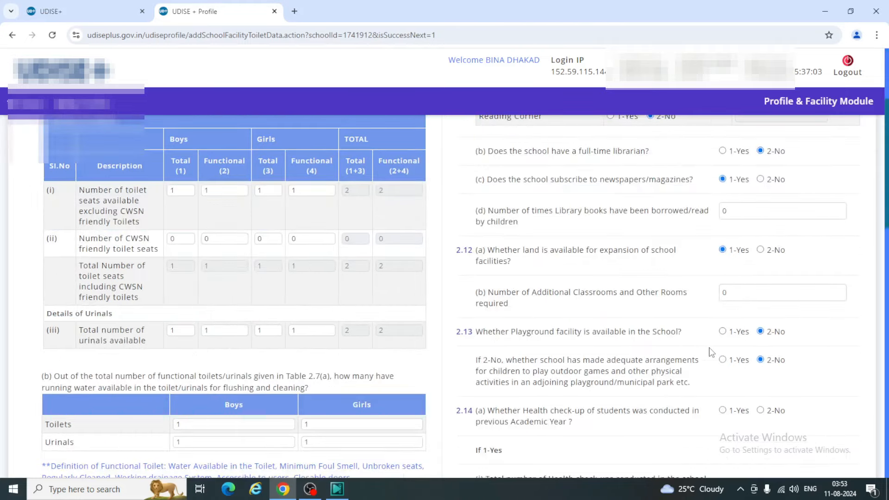
scroll(711, 351, "down", 6)
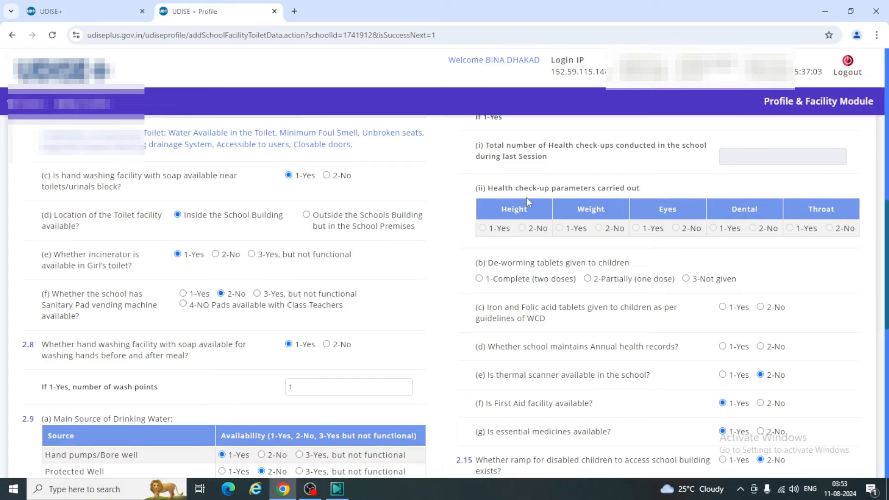
scroll(562, 195, "up", 3)
scroll(602, 231, "down", 5)
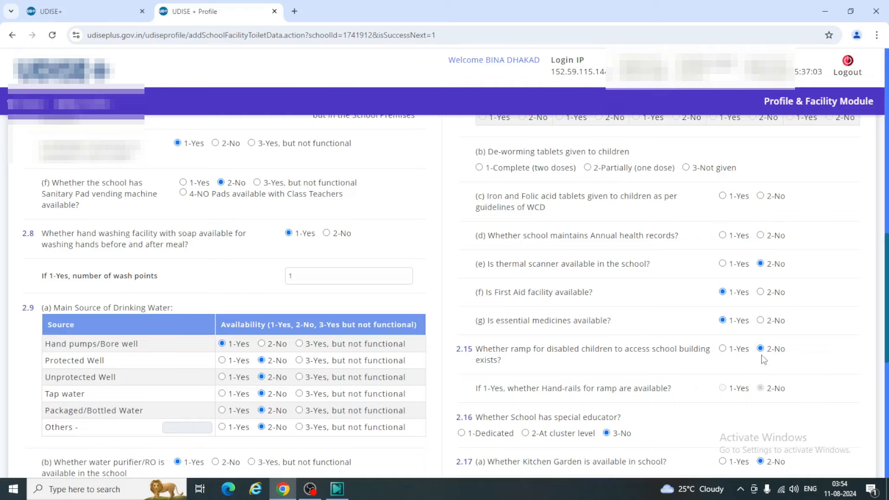
scroll(435, 307, "down", 5)
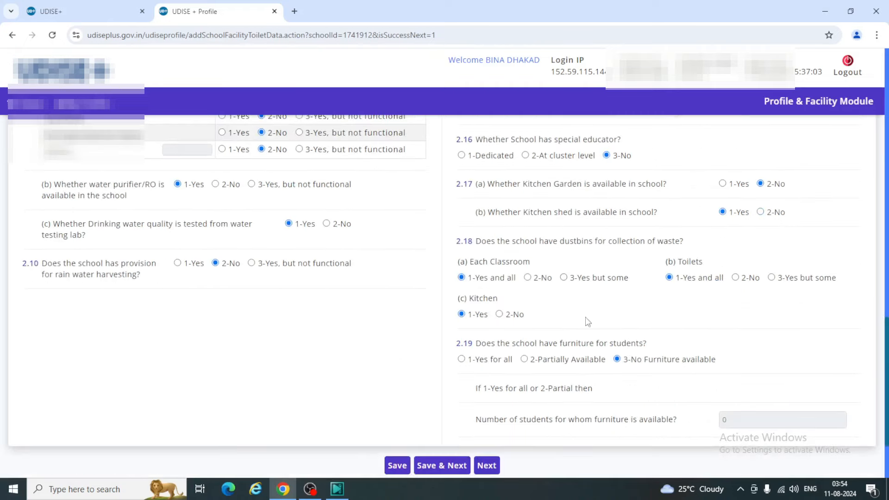
left_click(487, 464)
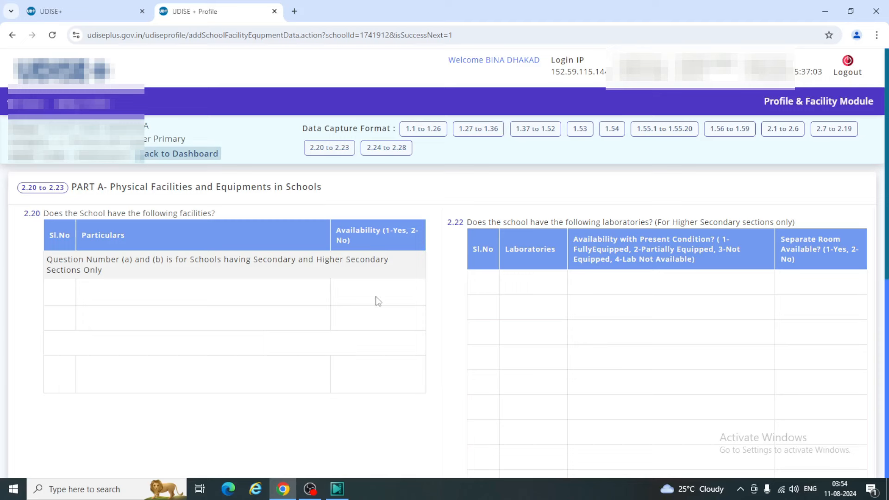
Step: Examine the 2.20 facilities table and the present-condition options for the higher secondary laboratories in question 2.22
left_click(620, 309)
left_click(619, 306)
left_click(614, 285)
left_click(238, 284)
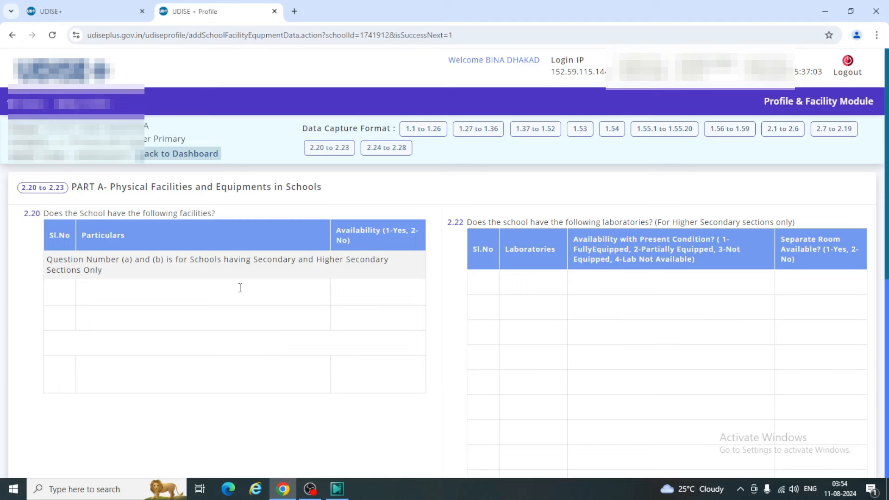
left_click(651, 289)
left_click(481, 291)
left_click(630, 291)
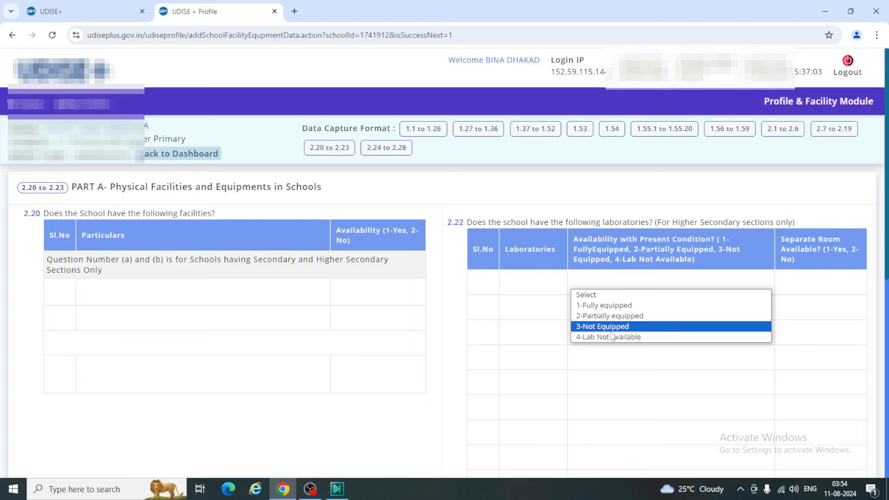
left_click(383, 334)
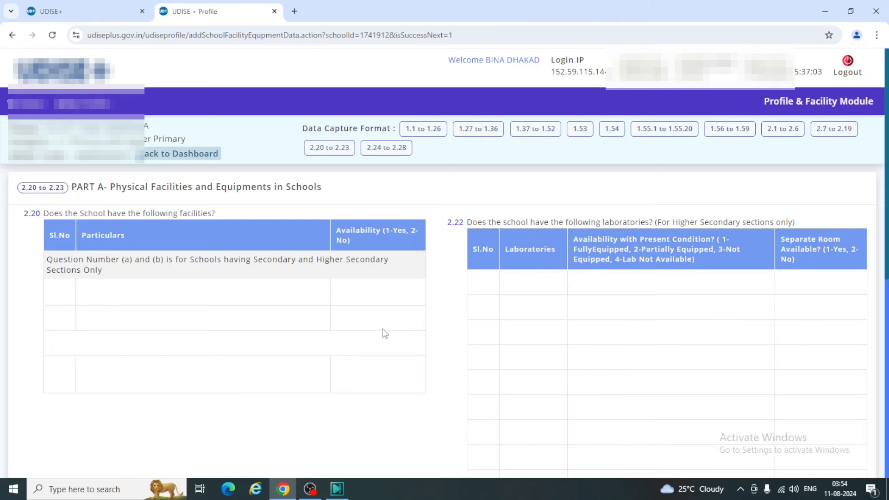
Step: Check the boarding facilities by stage and the 2.23 equipment answers, save the form and advance to 2.24 to 2.28
scroll(383, 333, "down", 7)
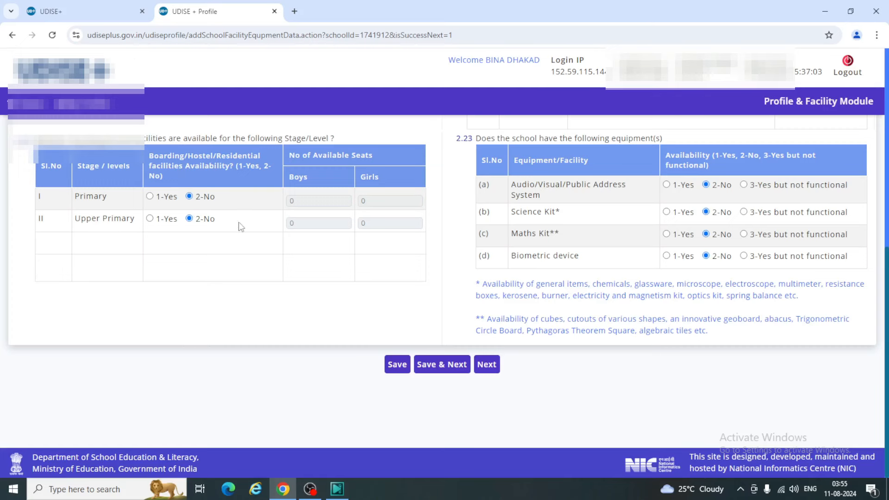
left_click(442, 364)
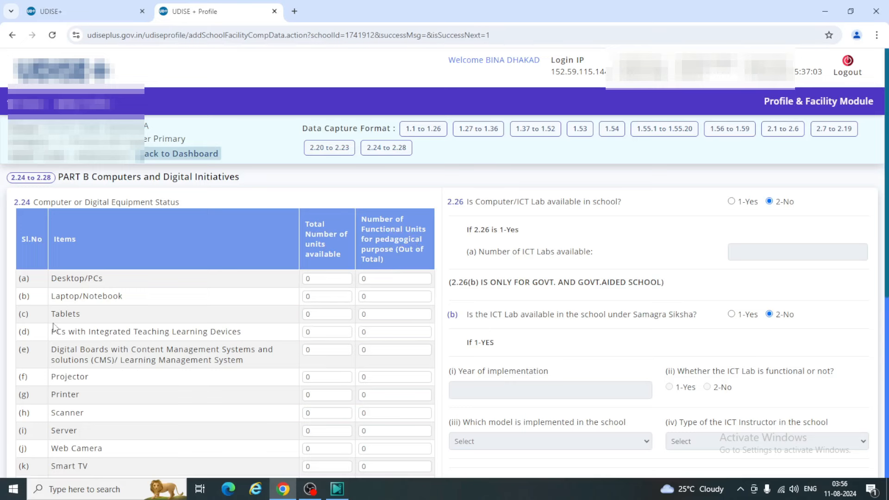
Step: Go through the 2.24 total and functional unit counts for computer and digital equipment, down to the generator and power backup row
scroll(77, 329, "down", 2)
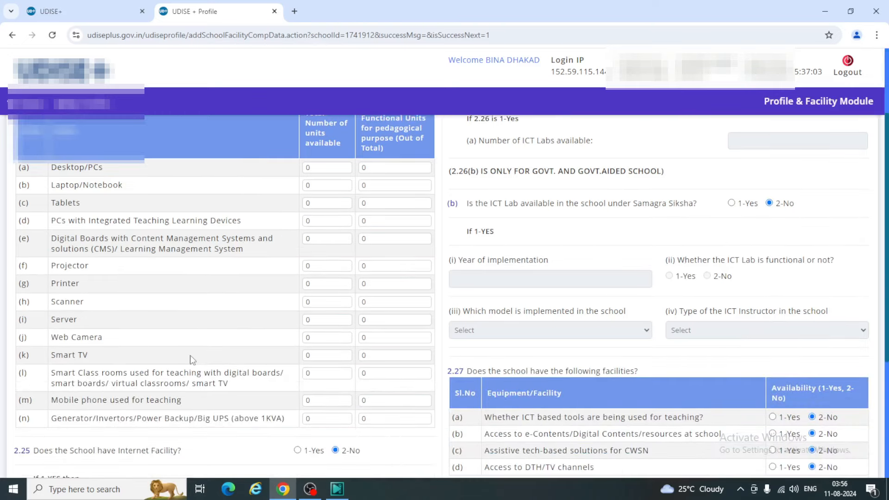
scroll(193, 360, "down", 4)
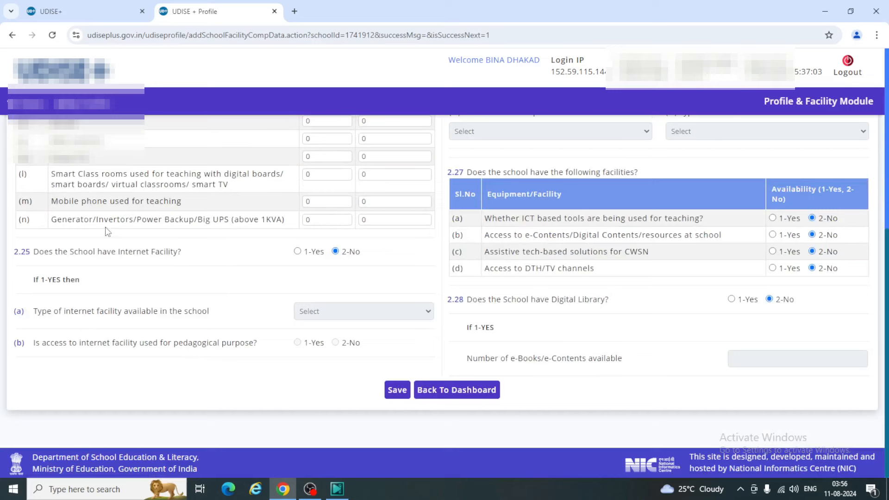
left_click(325, 225)
left_click(395, 220)
Step: Review questions 2.26 to 2.28 on the ICT lab, digital teaching facilities and digital library
scroll(750, 299, "up", 5)
scroll(759, 299, "up", 1)
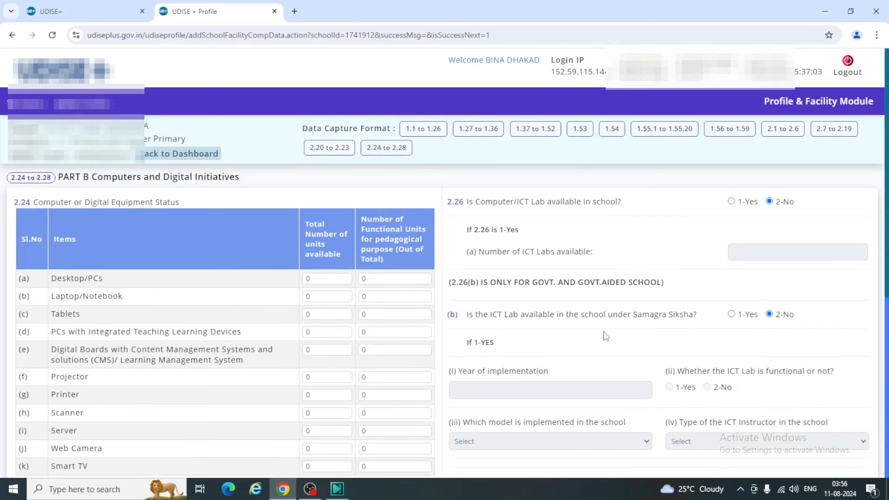
scroll(605, 336, "down", 6)
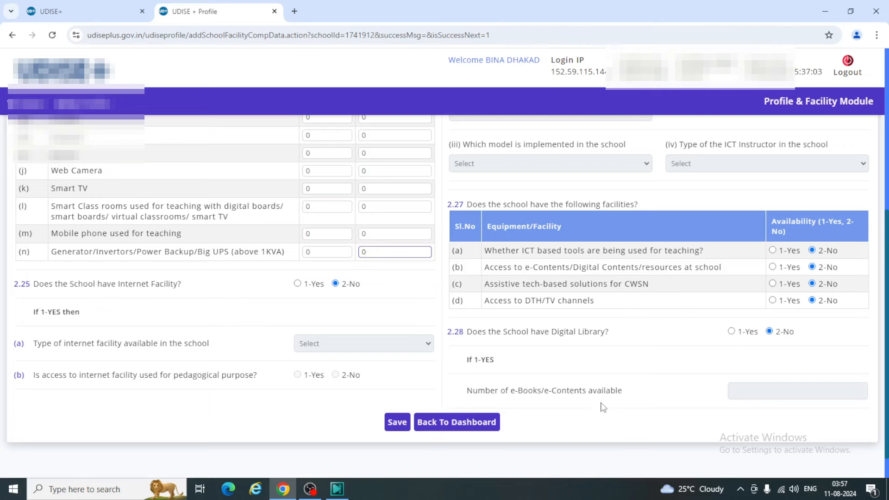
scroll(533, 408, "down", 1)
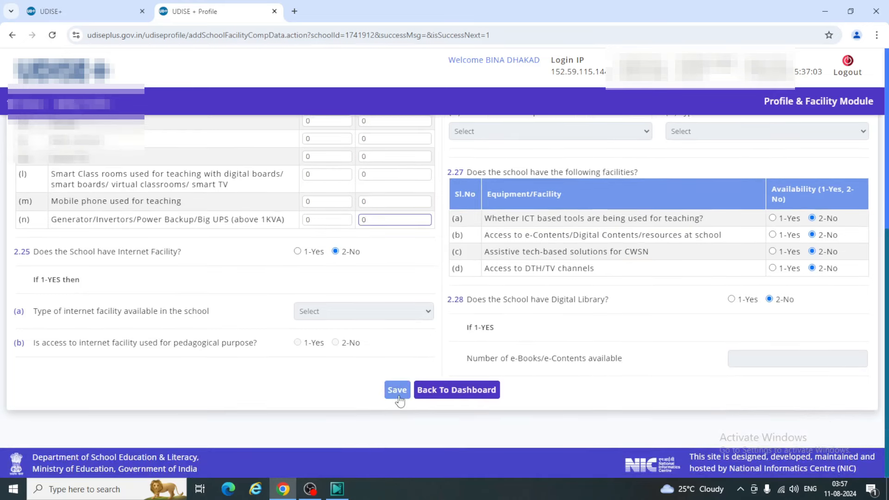